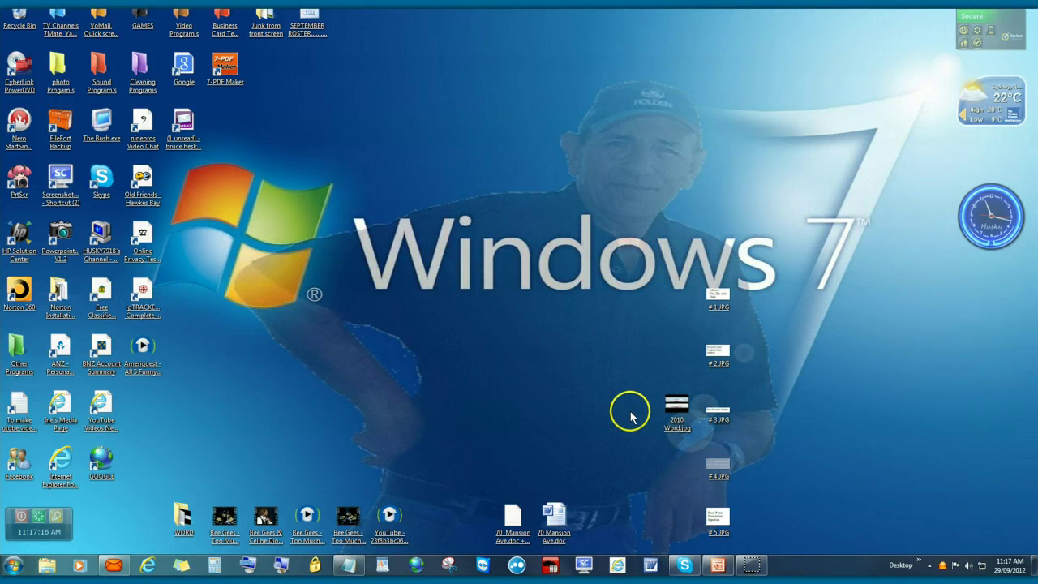
View the desktop image 2010 Word.jpg enlarged to compare the Word 2007 and Word 2010 toolbars, and close it
left_click(677, 405)
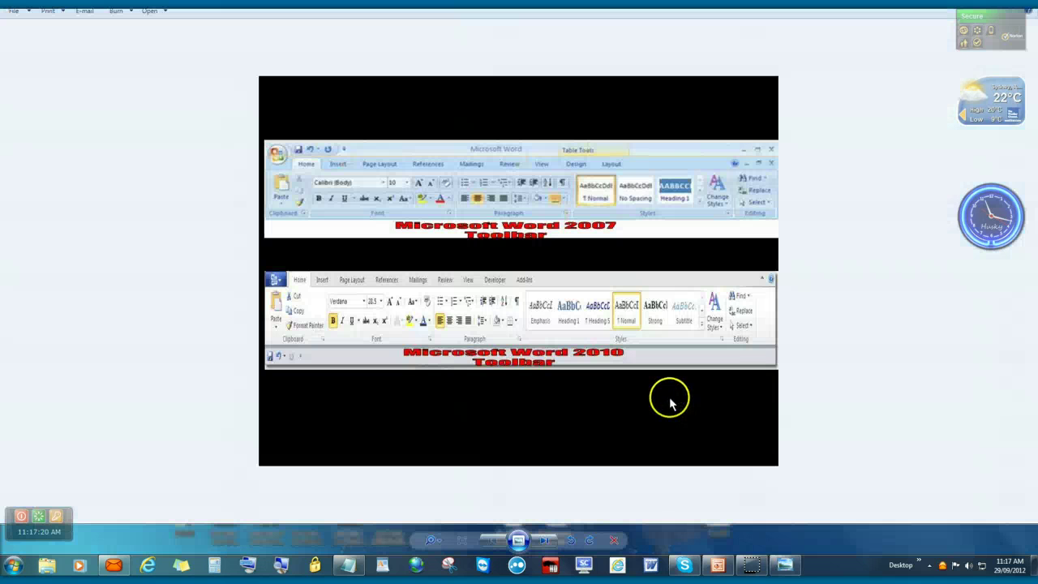
left_click(436, 539)
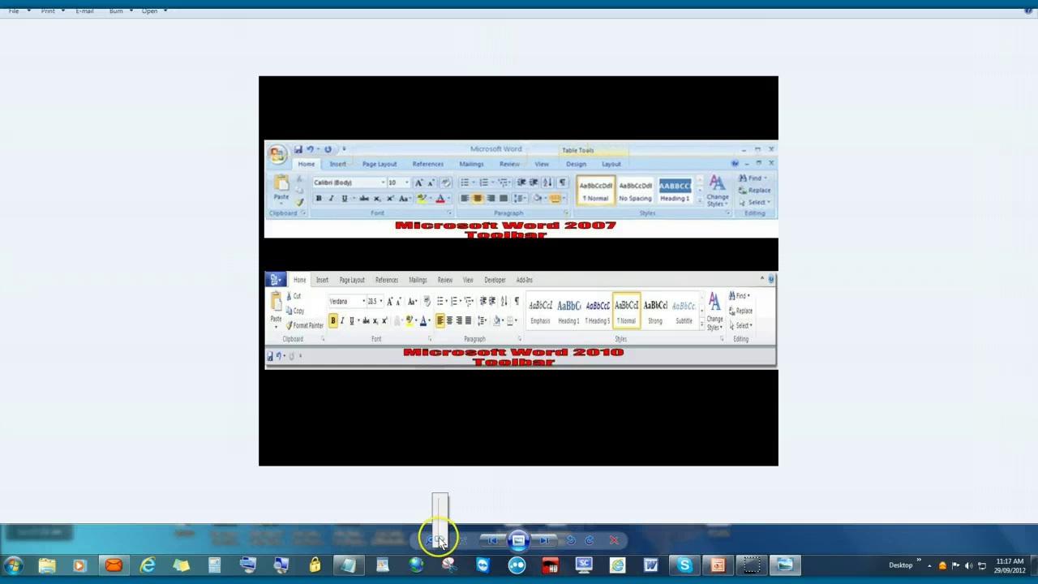
left_click_drag(438, 540, 437, 528)
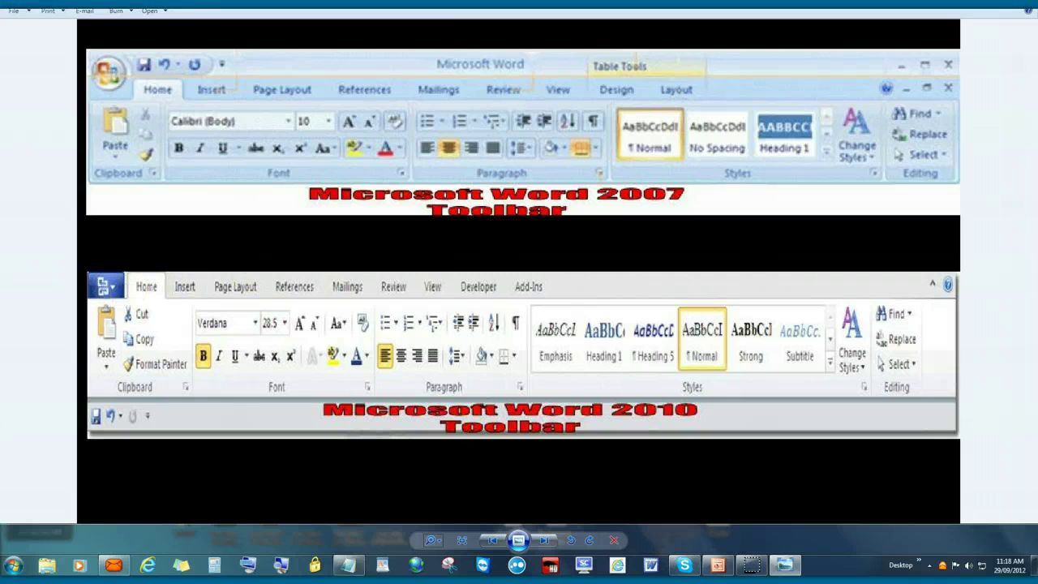
key("alt+F4")
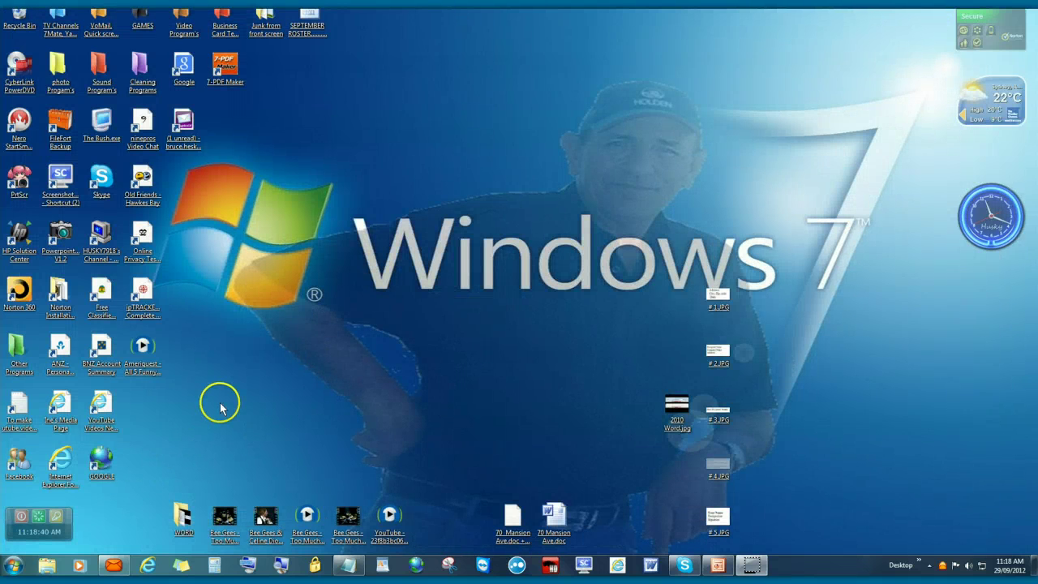
Start Microsoft Office Word 2003 from the installed programs to get a blank document
left_click(11, 565)
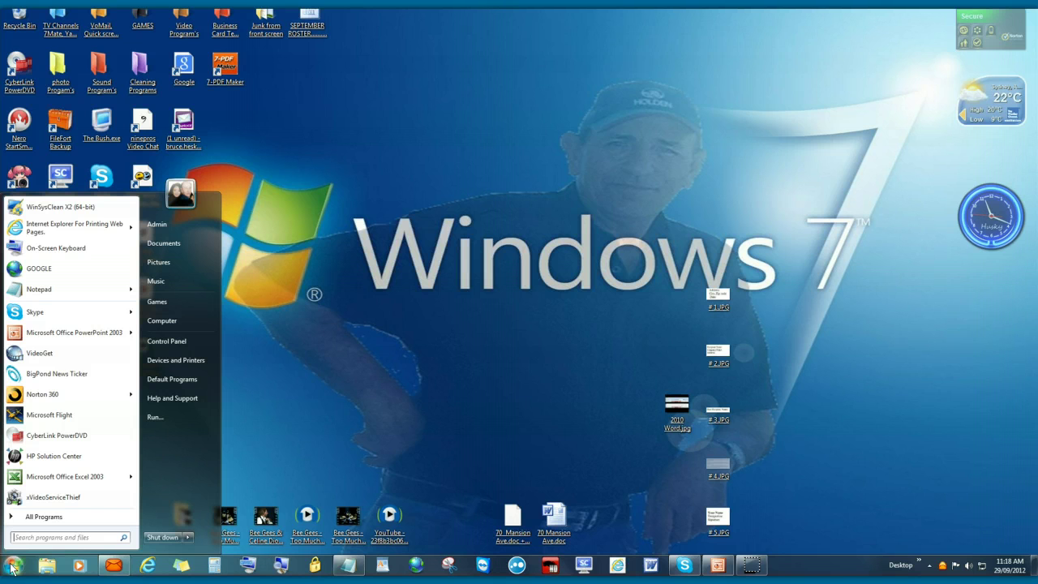
left_click(64, 518)
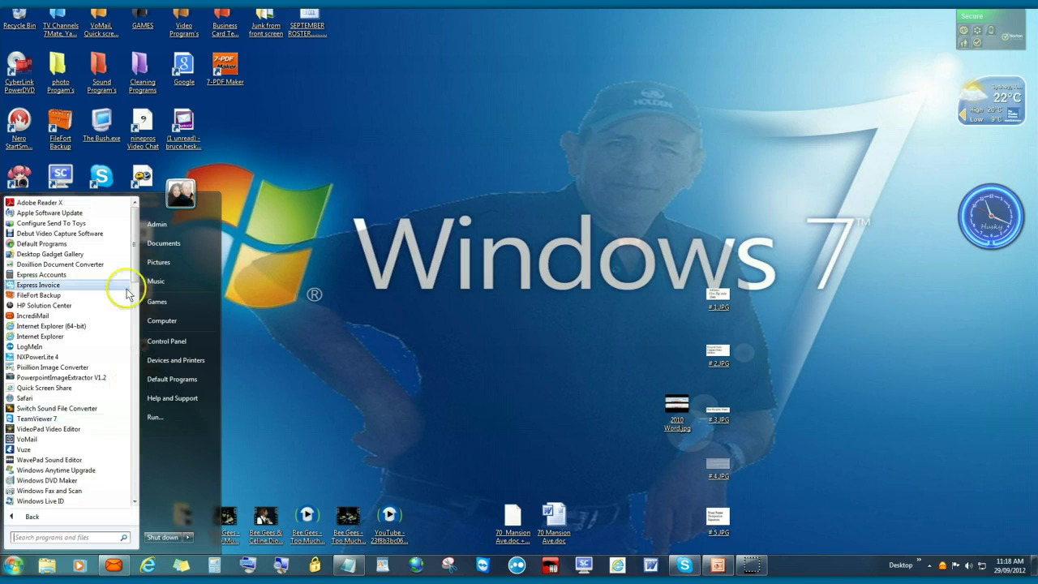
left_click_drag(135, 262, 134, 415)
left_click(77, 410)
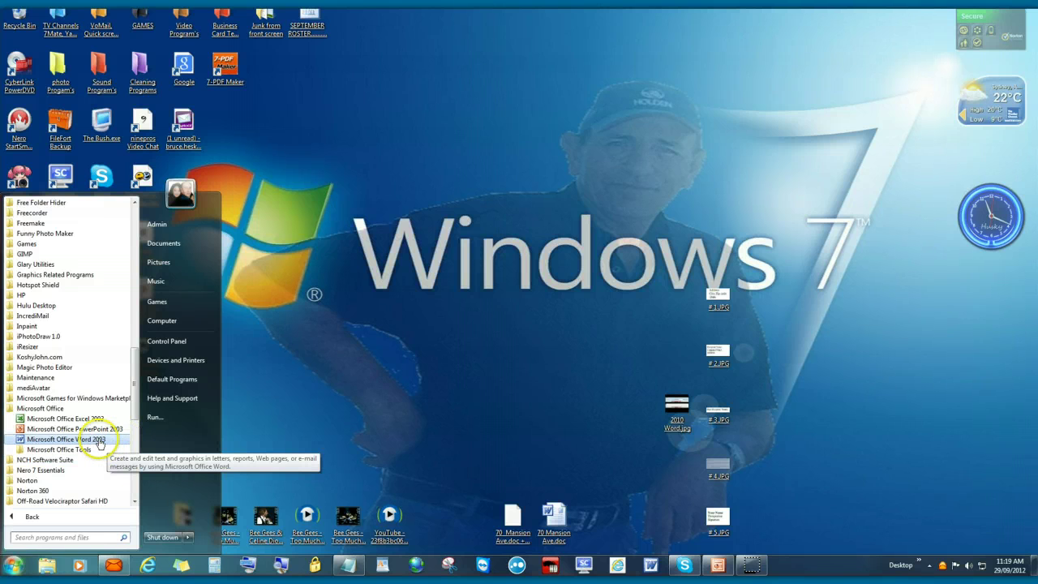
left_click(66, 439)
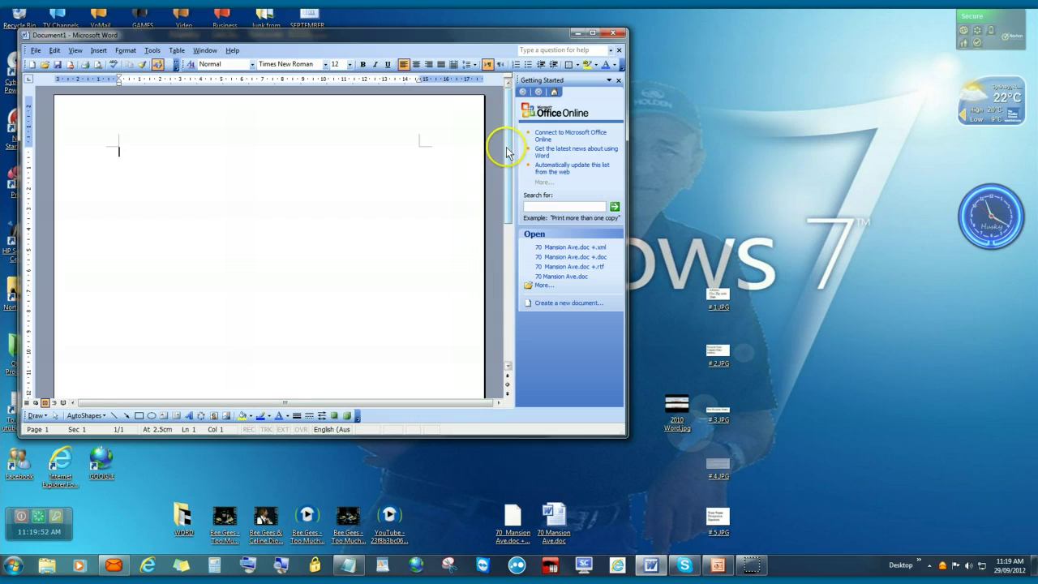
left_click_drag(509, 150, 505, 278)
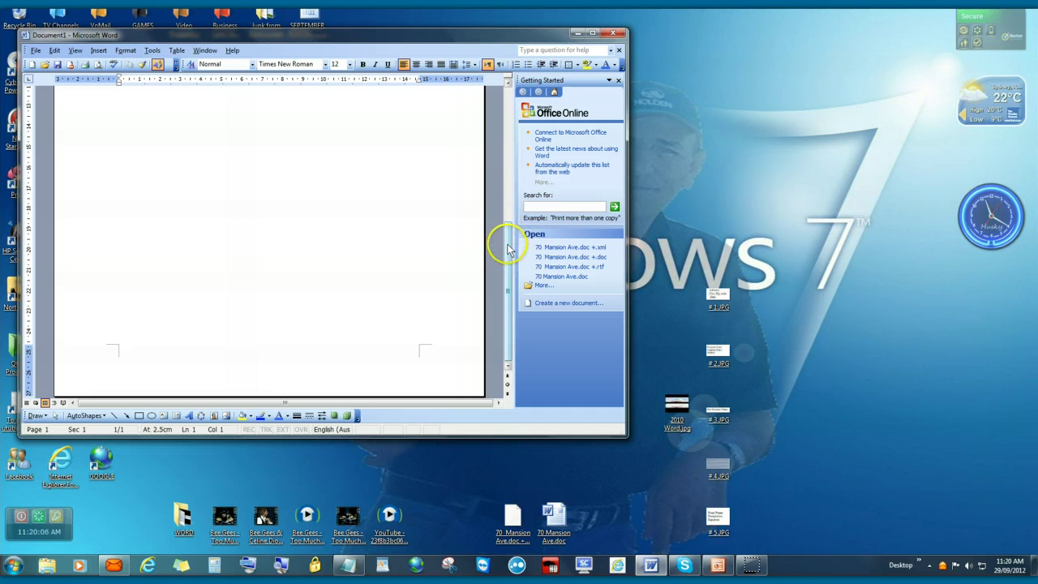
left_click_drag(508, 243, 511, 96)
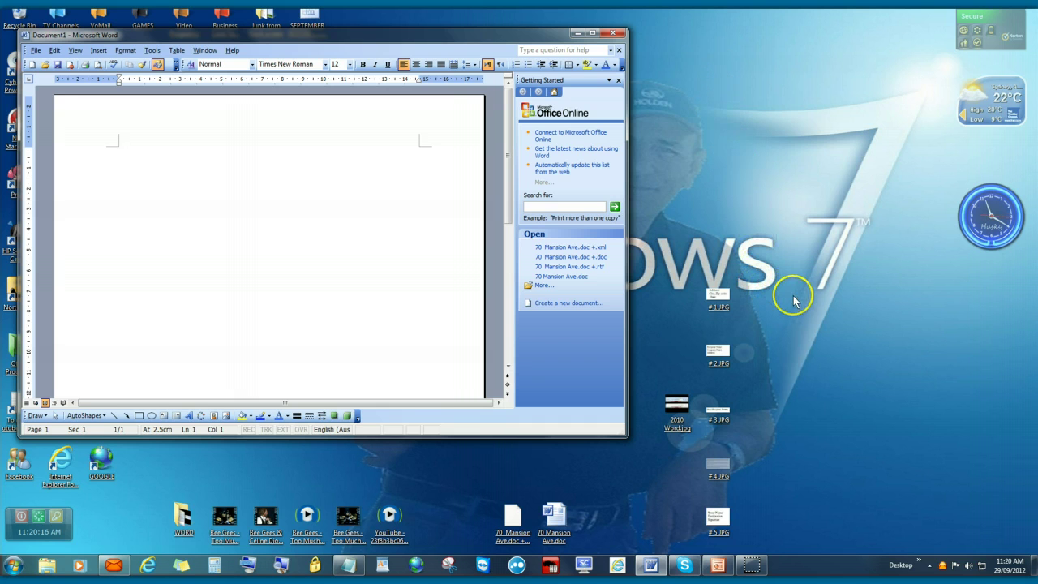
Copy the desktop image # 1.JPG and paste it on the first line of the blank document
left_click(716, 298)
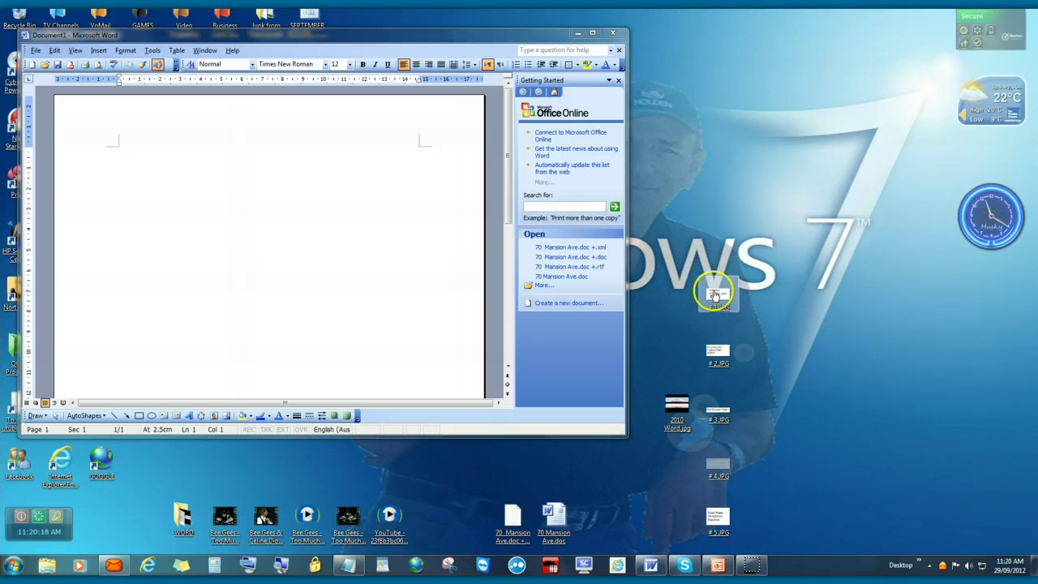
right_click(713, 292)
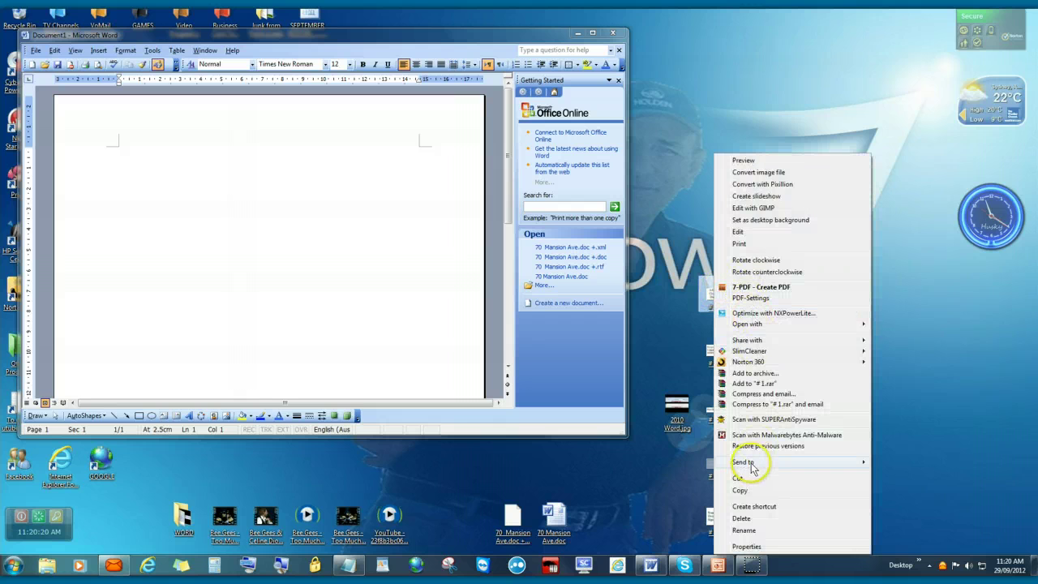
left_click(740, 490)
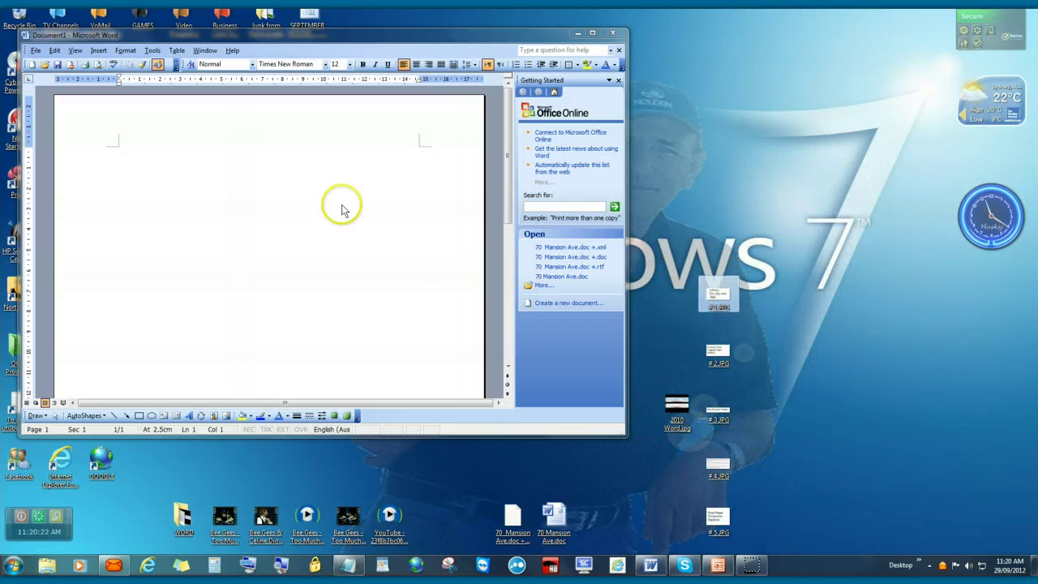
left_click(341, 154)
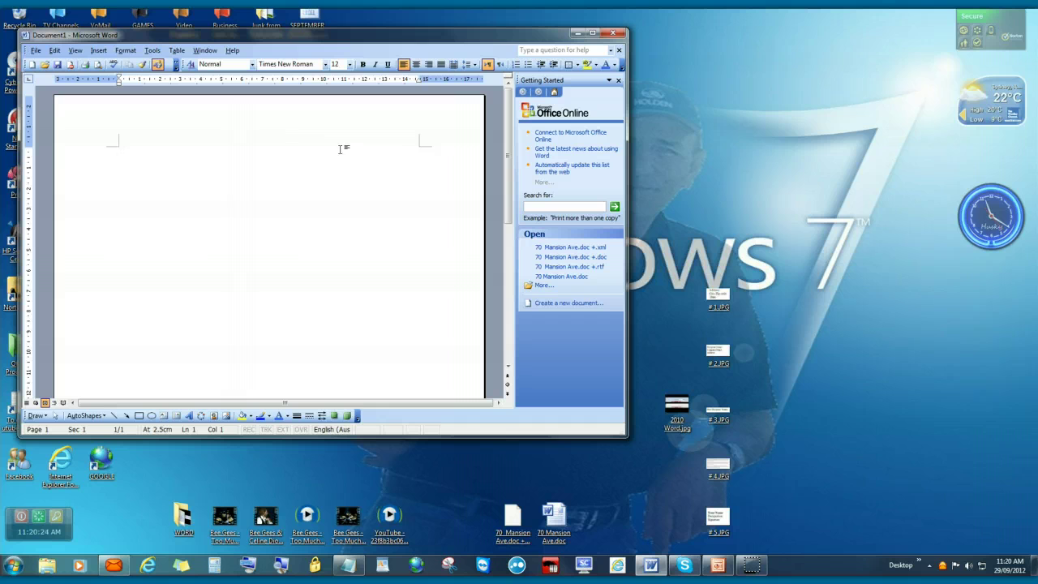
right_click(122, 152)
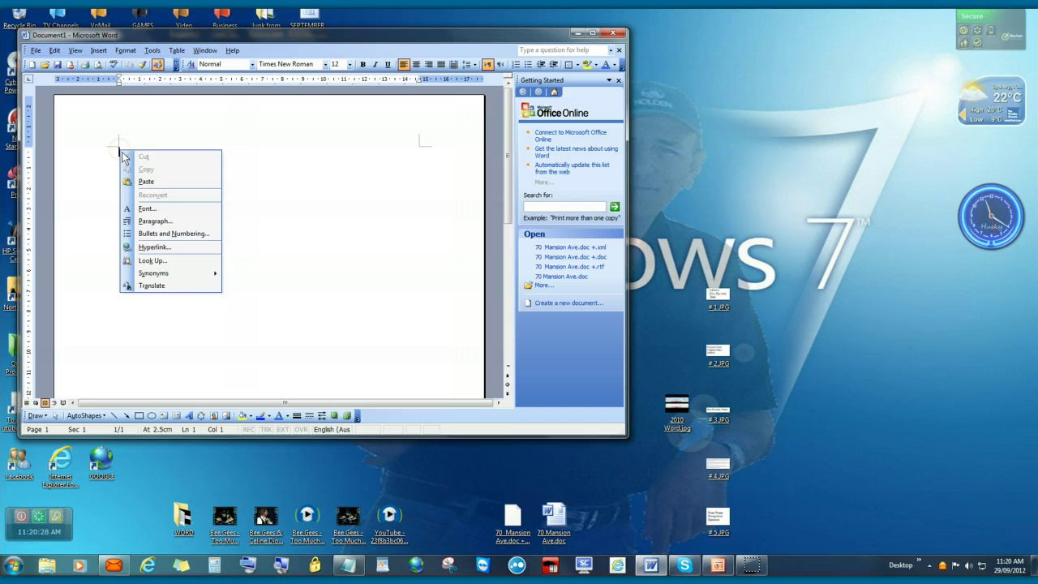
left_click(146, 181)
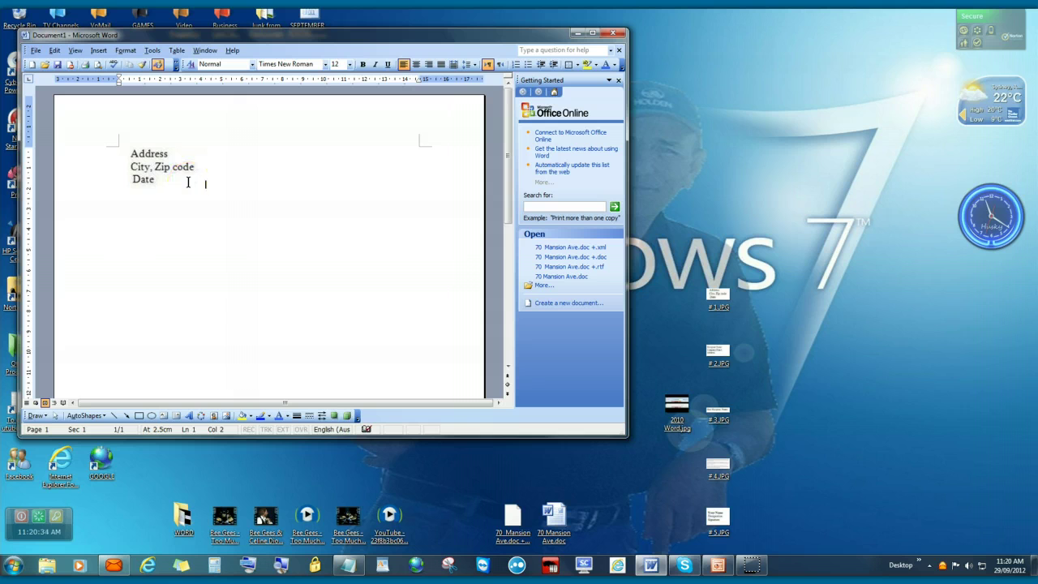
Try to move the pasted address and date image freely toward the page's left edge
left_click(187, 183)
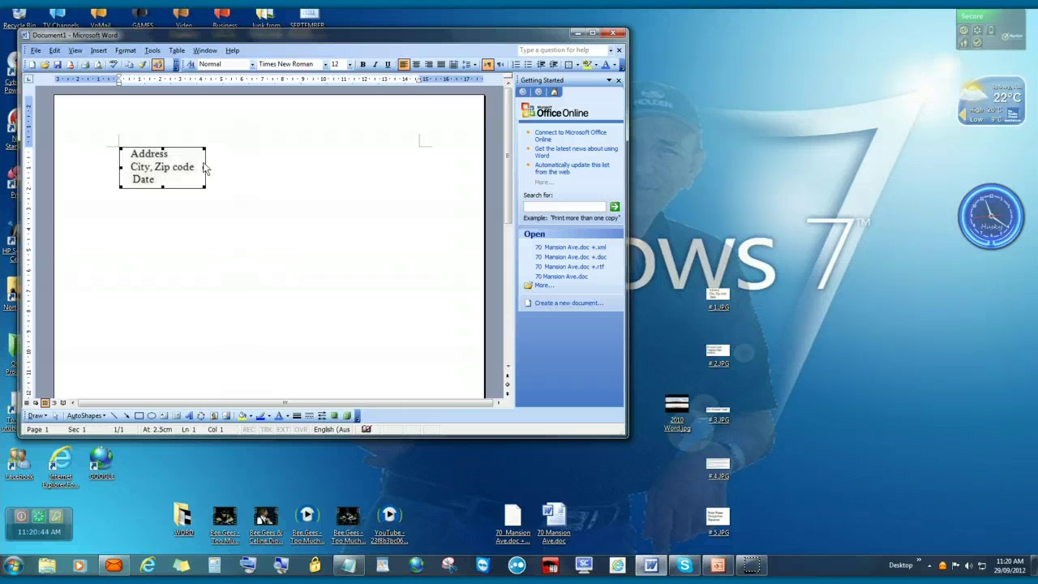
left_click_drag(197, 166, 199, 168)
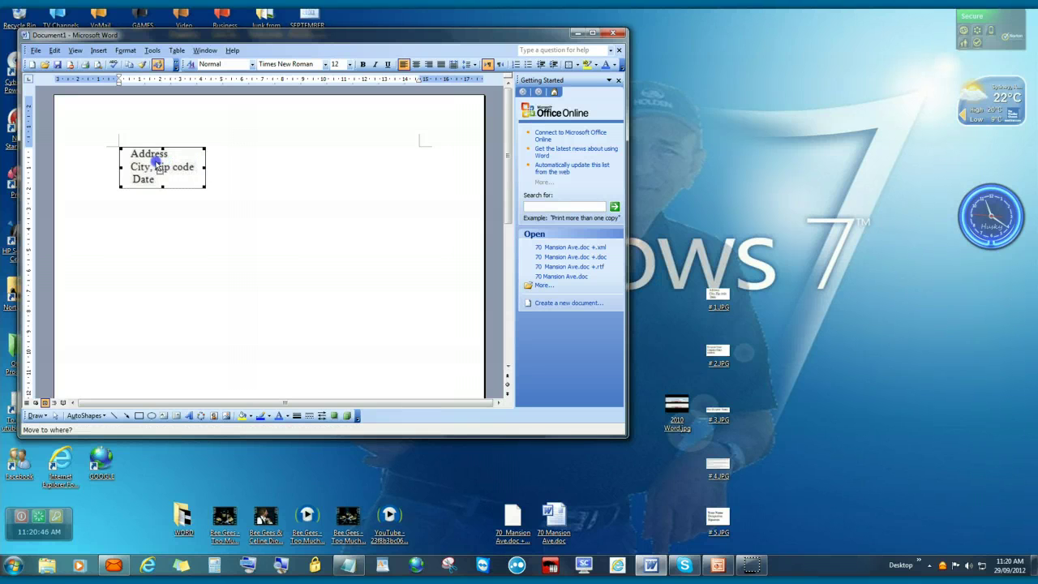
left_click_drag(134, 165, 92, 164)
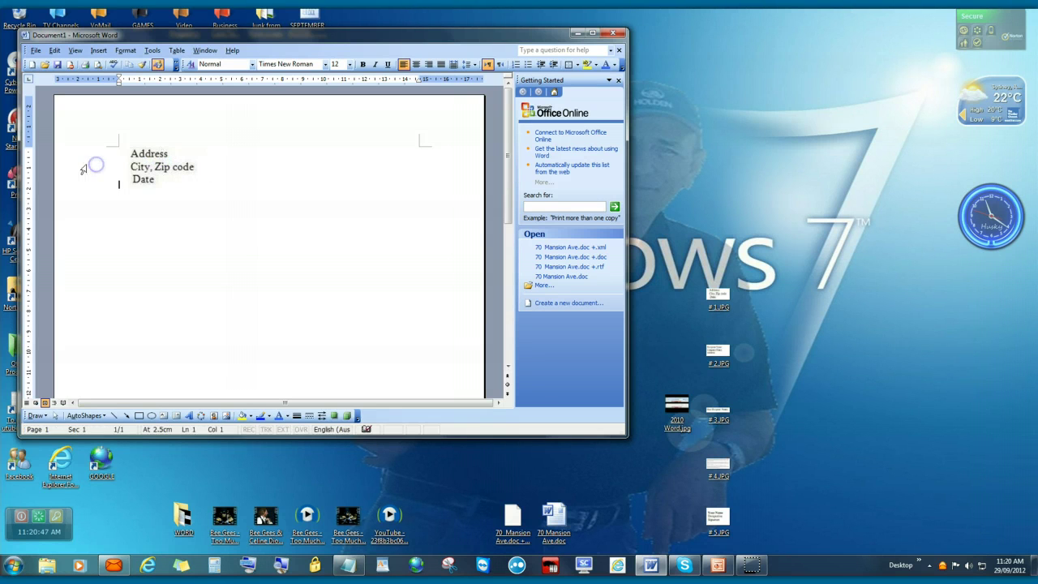
left_click(64, 209)
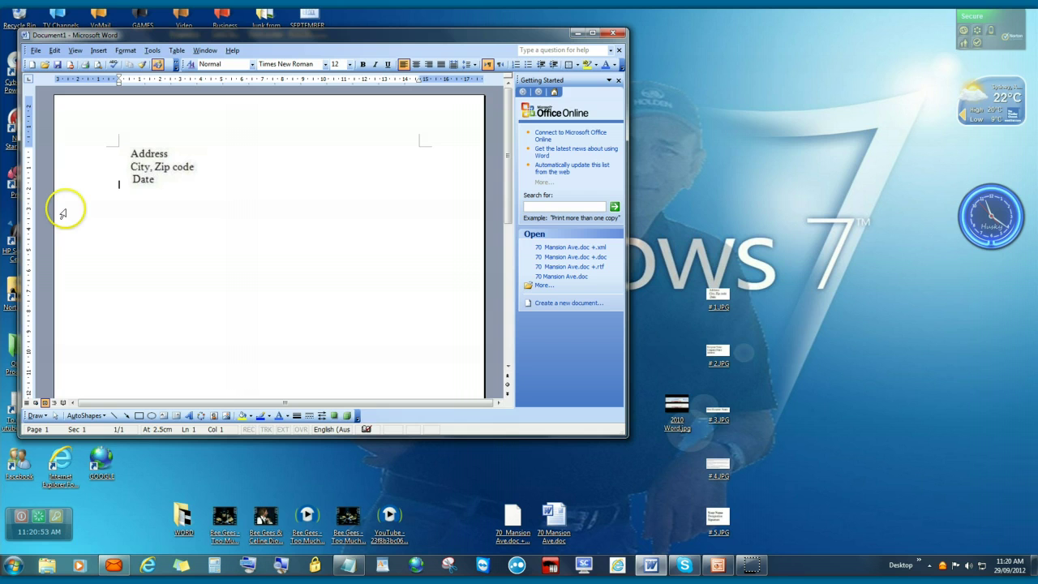
Align the address and date image to the right margin of the page
left_click(170, 183)
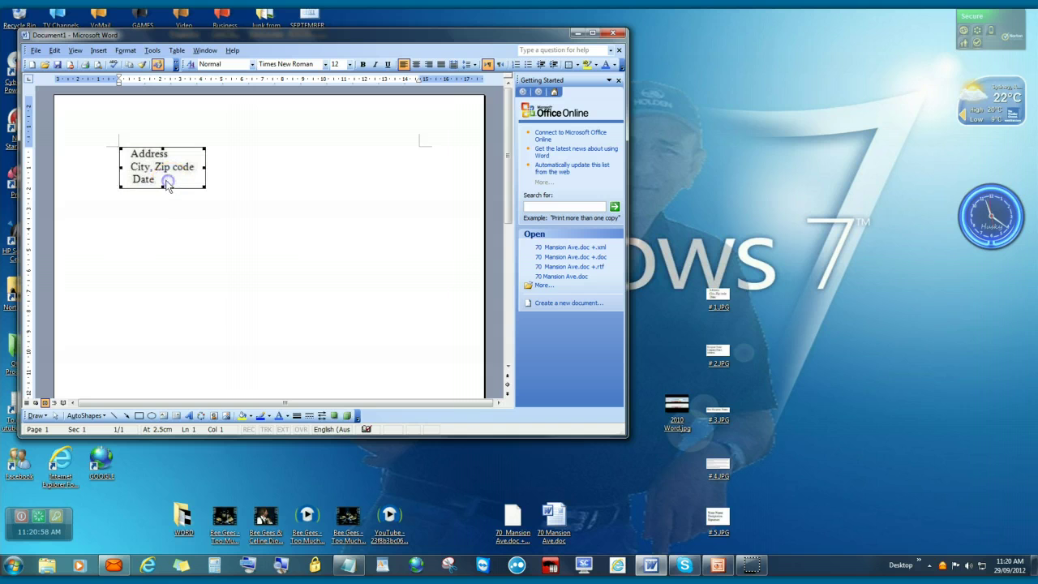
left_click(429, 64)
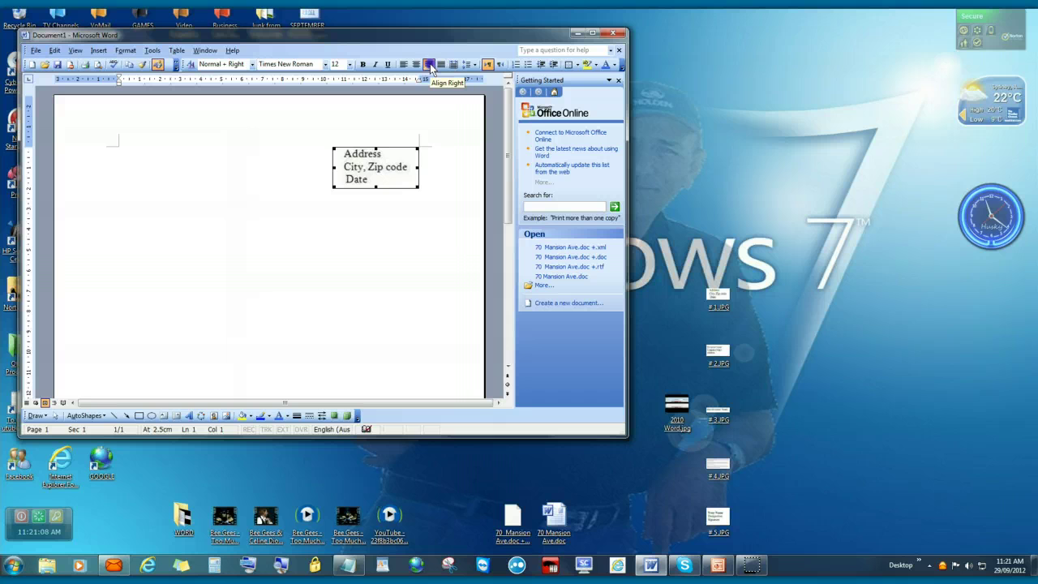
left_click(442, 223)
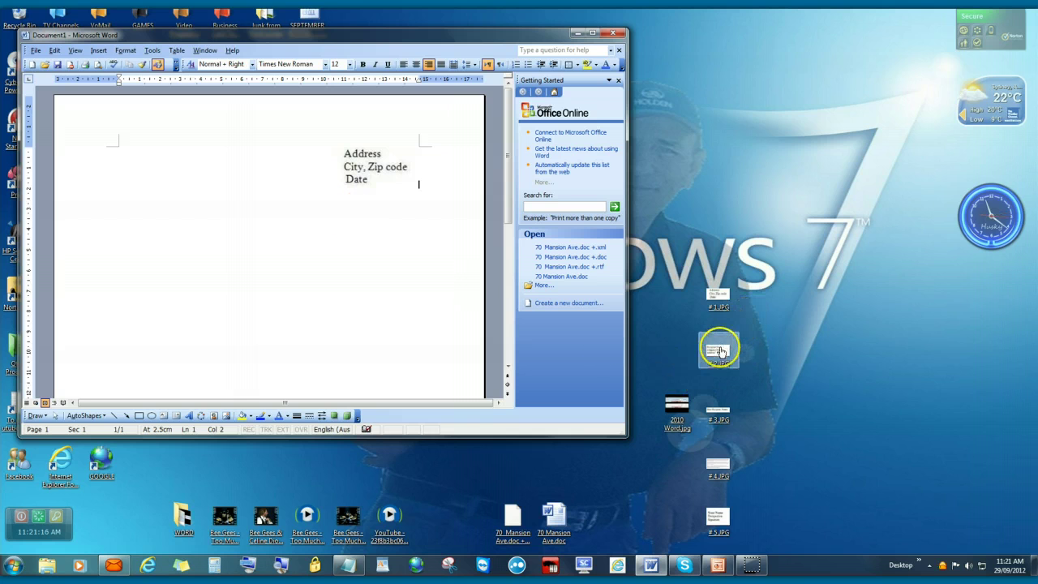
Copy the desktop image # 2.JPG, paste it on line 4 beneath the address and date image, and align it left
right_click(721, 351)
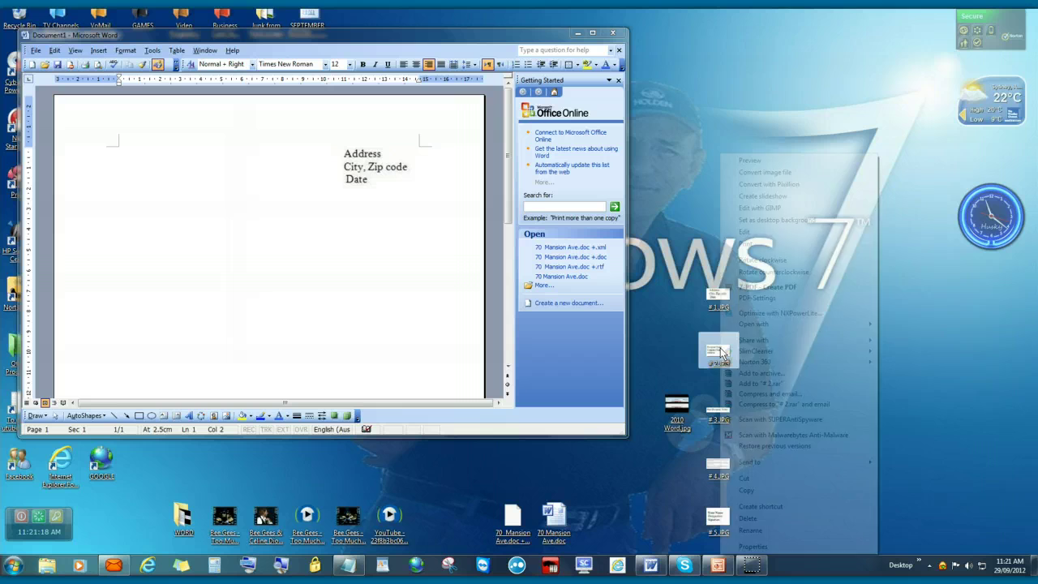
left_click(747, 490)
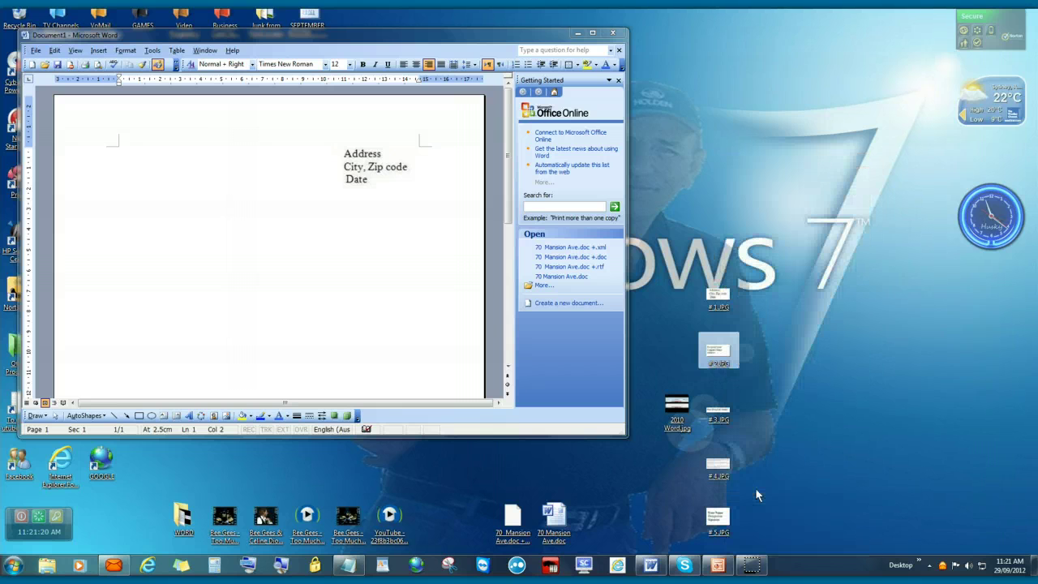
left_click(99, 245)
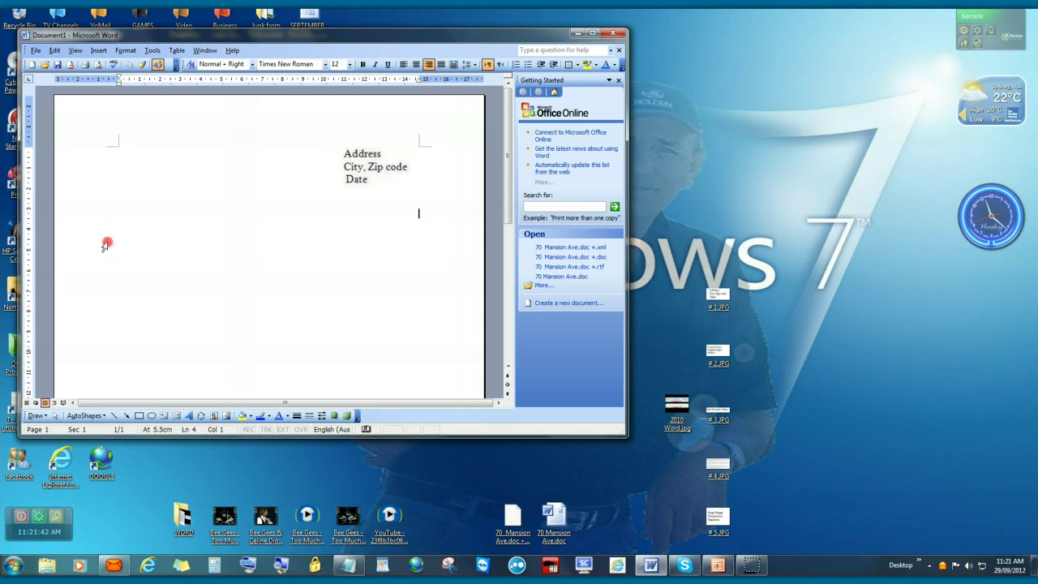
right_click(106, 242)
left_click(132, 275)
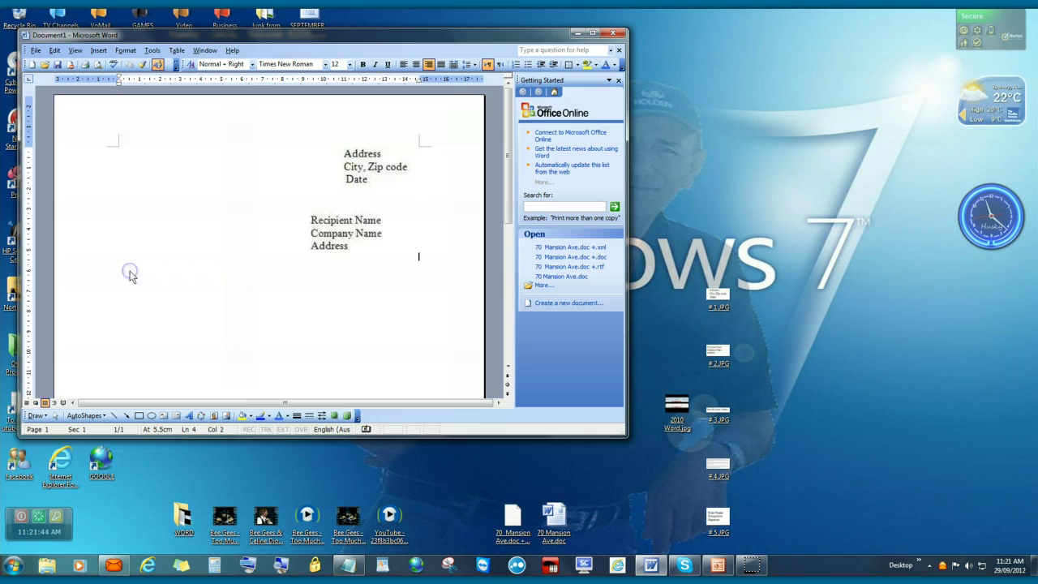
left_click(385, 235)
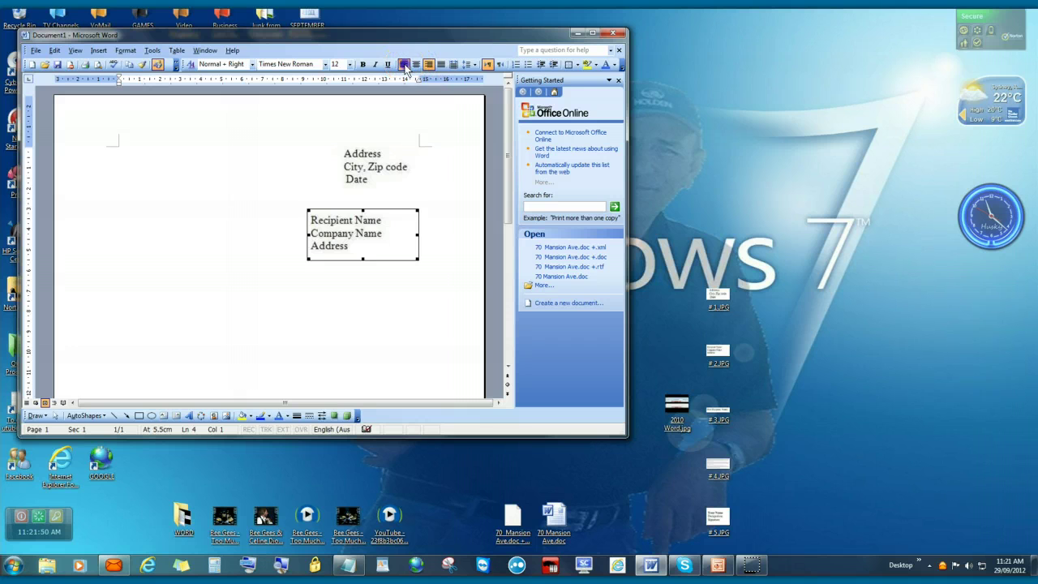
left_click(404, 65)
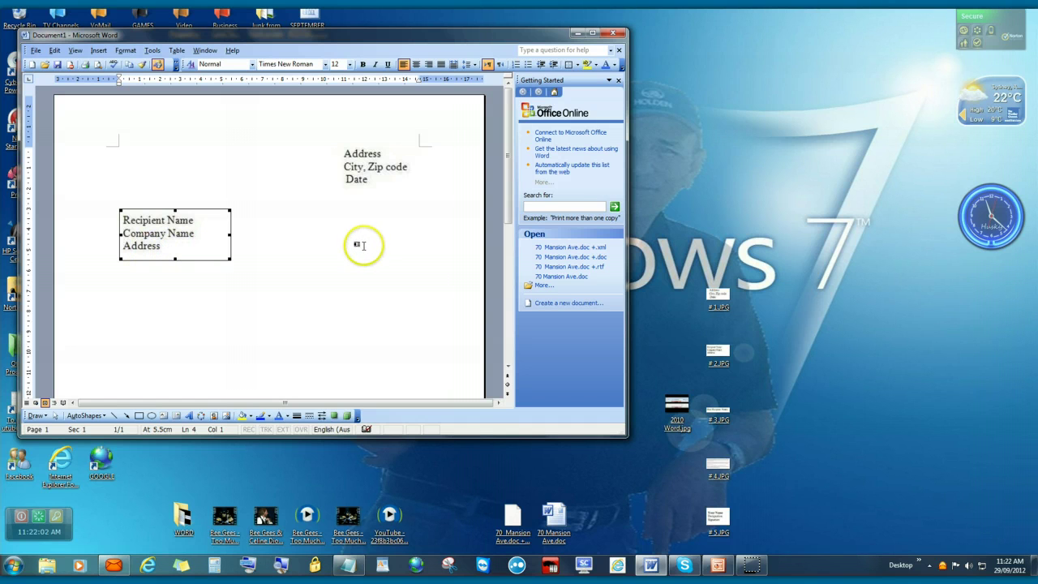
Copy the desktop image # 3.JPG and paste it on line 8 beneath the recipient details image
right_click(725, 405)
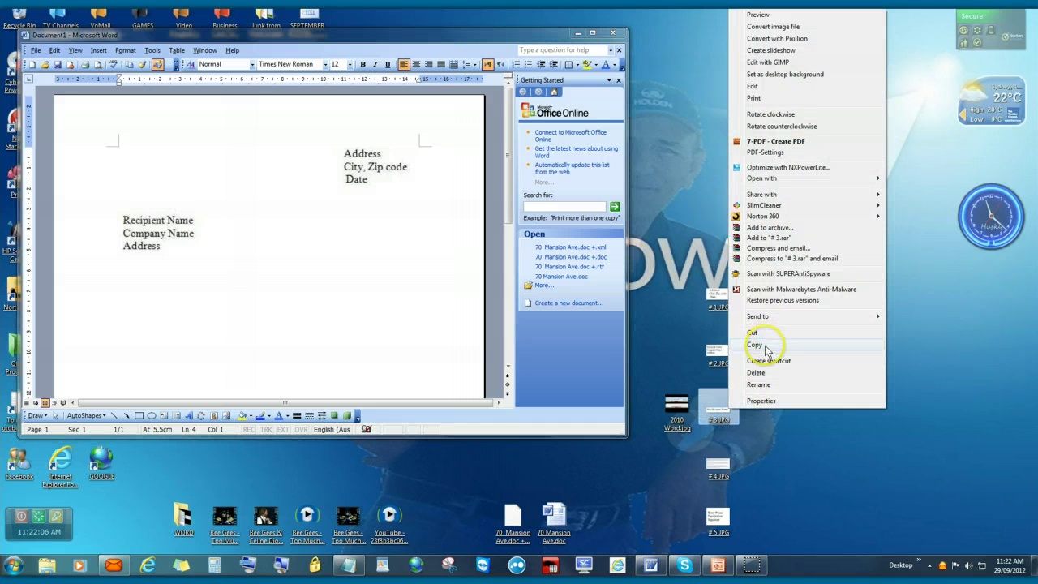
left_click(758, 344)
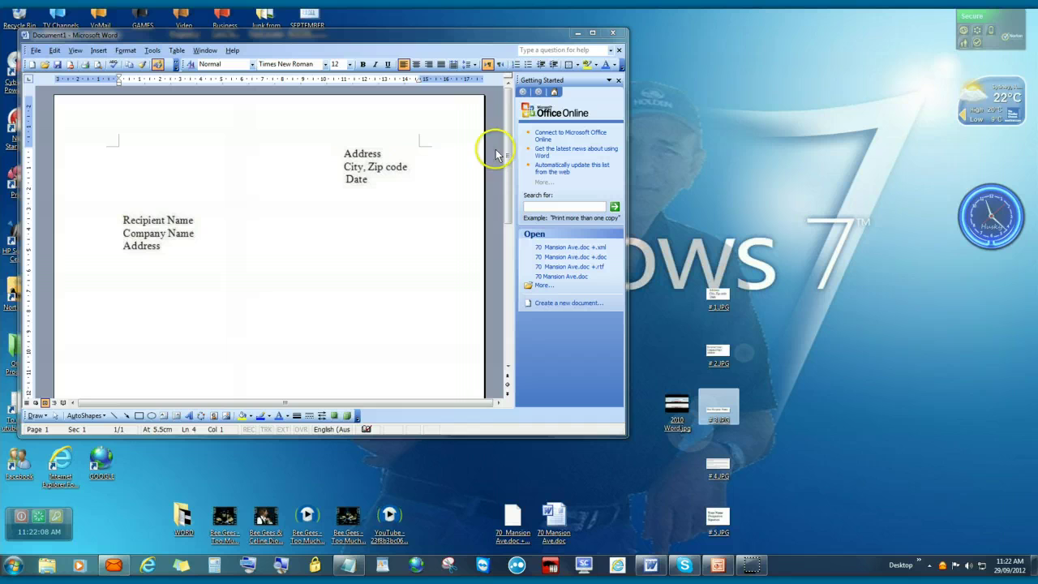
mouse_move(509, 150)
left_mouse_down()
mouse_move(503, 194)
mouse_move(503, 166)
left_mouse_up()
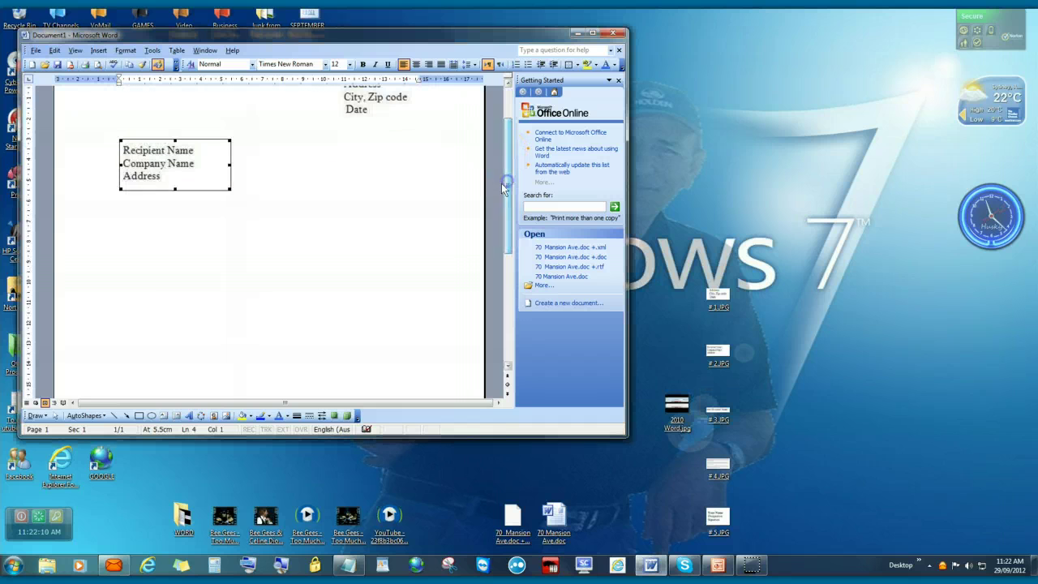
left_click(240, 163)
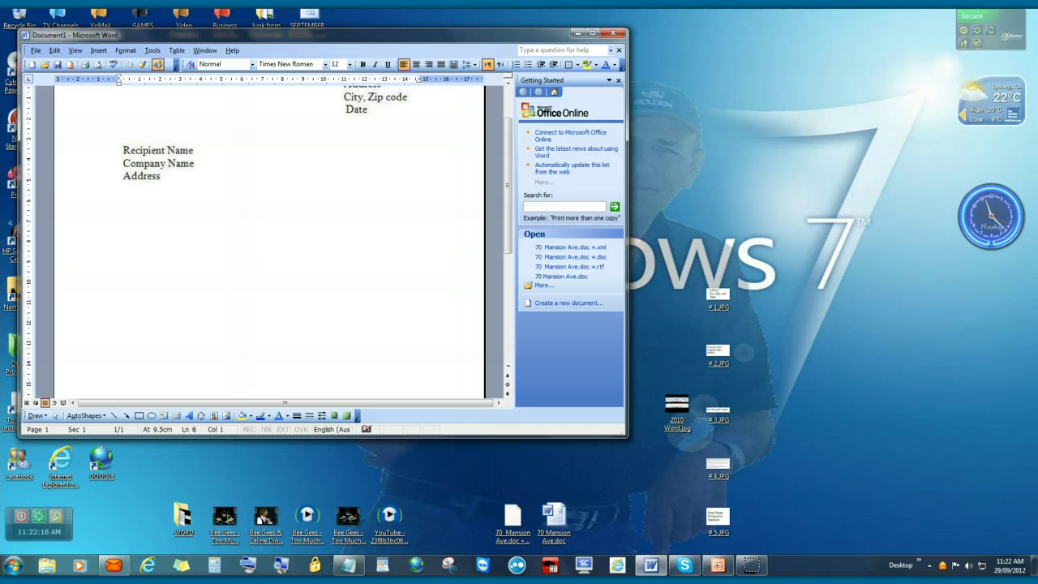
right_click(119, 225)
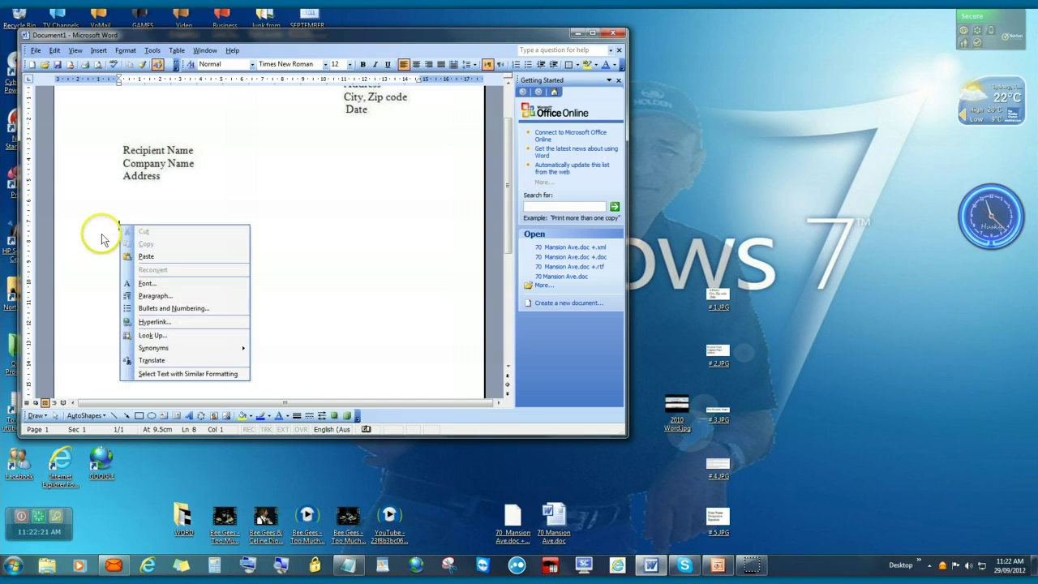
left_click(146, 255)
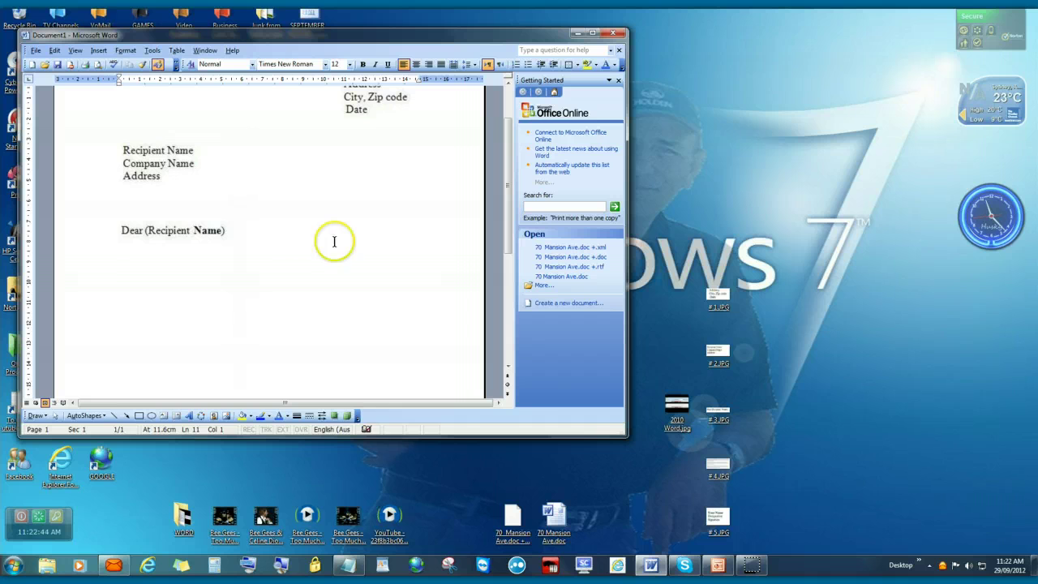
Copy the desktop image # 4.JPG and paste it on line 11 beneath the greeting image
right_click(717, 465)
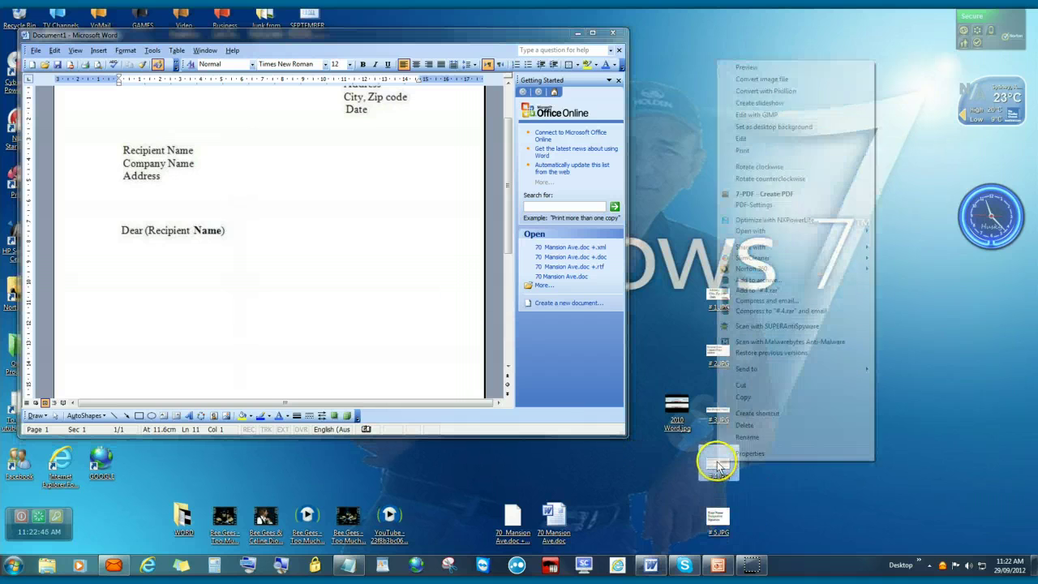
left_click(754, 397)
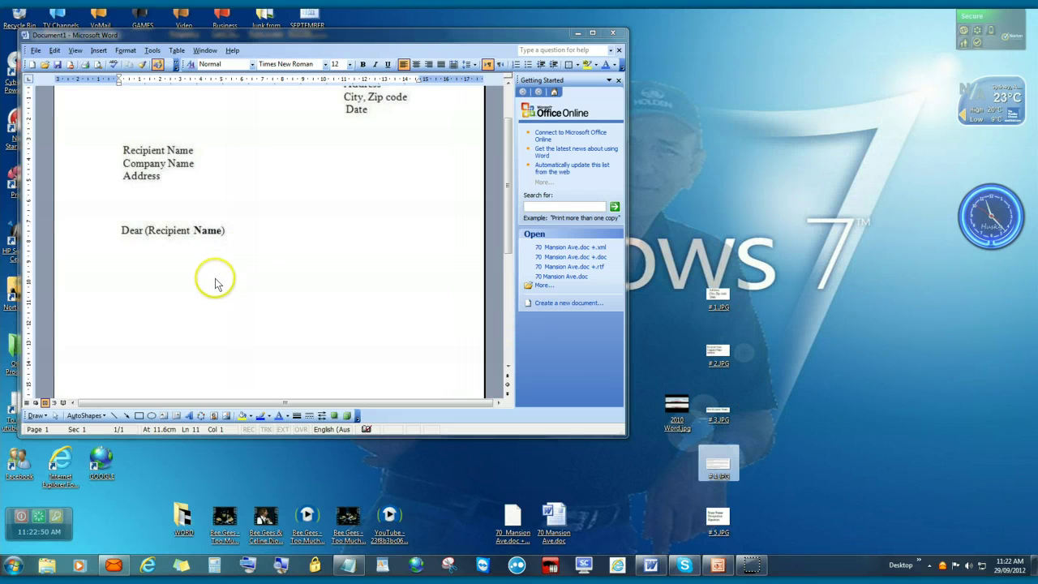
left_click(231, 244)
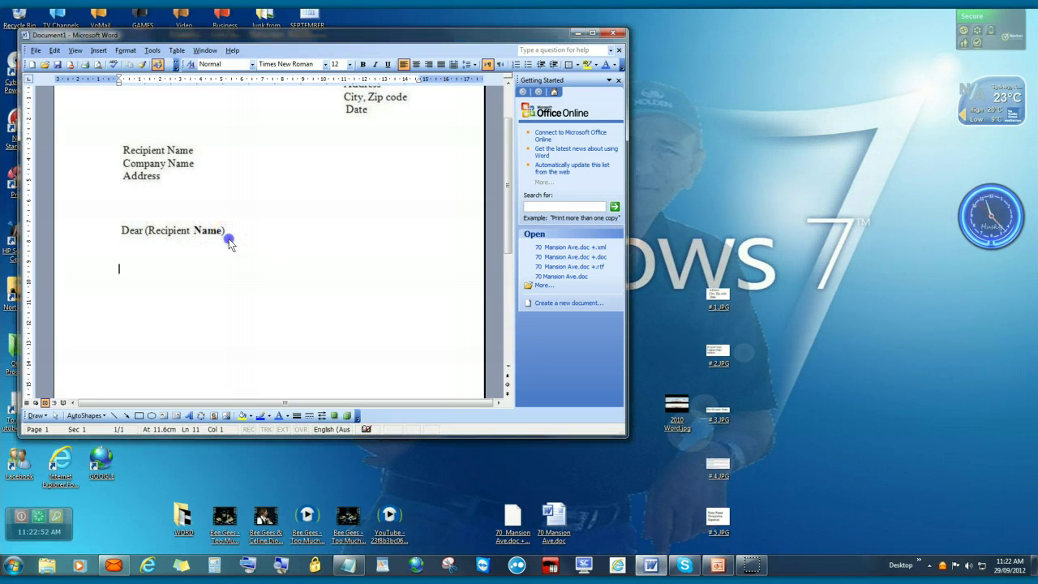
right_click(124, 269)
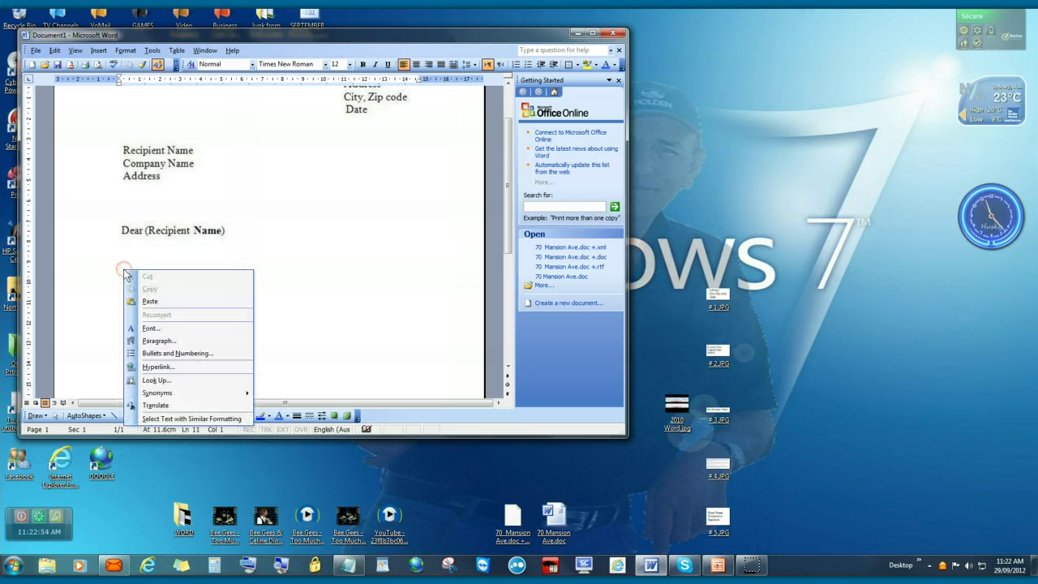
left_click(148, 301)
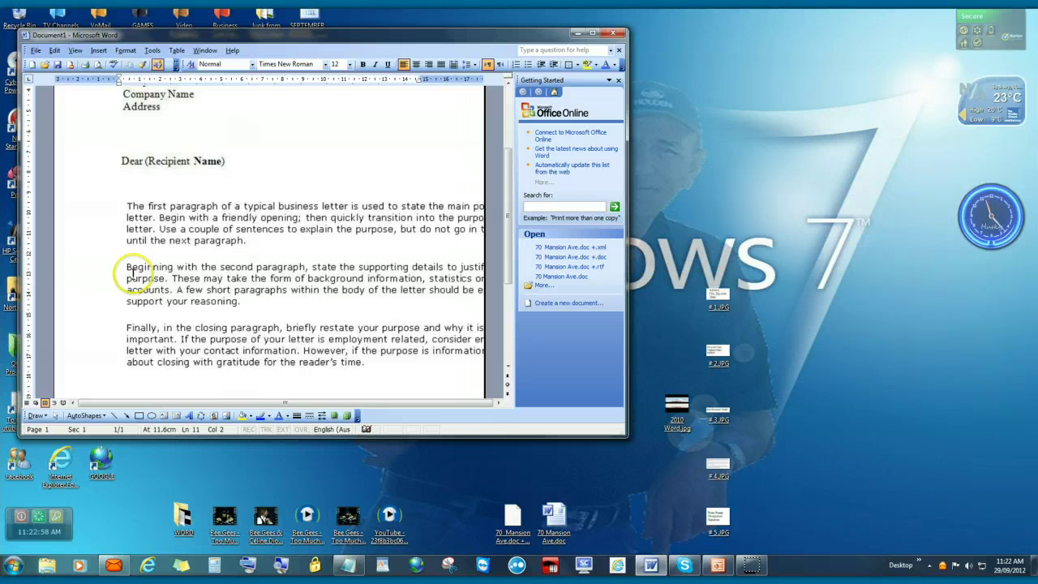
Narrow the pasted body paragraphs image so its full width fits on the page, and deselect it
left_click(125, 272)
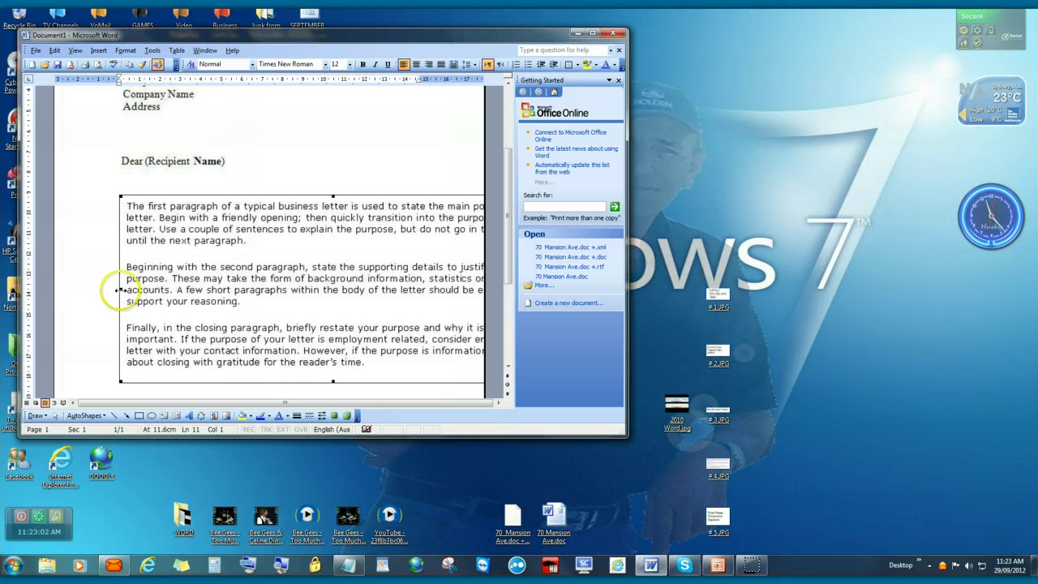
left_click_drag(120, 289, 192, 293)
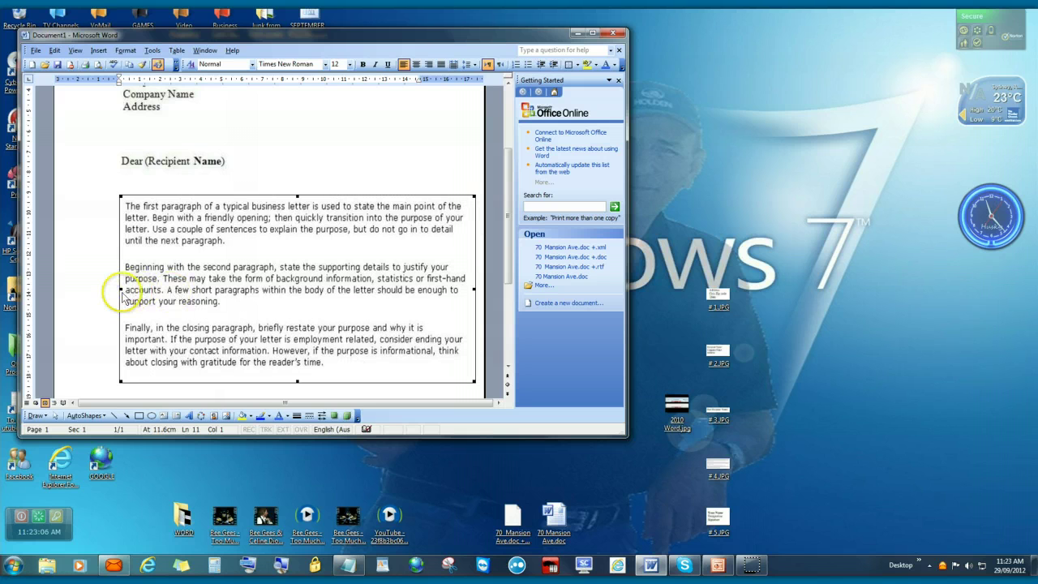
left_click_drag(120, 289, 176, 295)
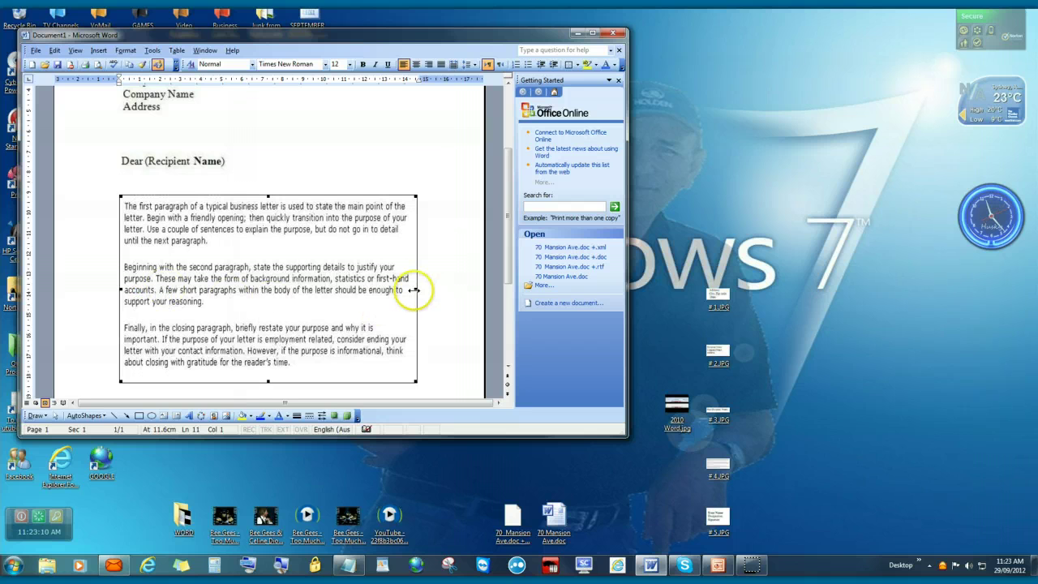
left_click_drag(415, 290, 461, 294)
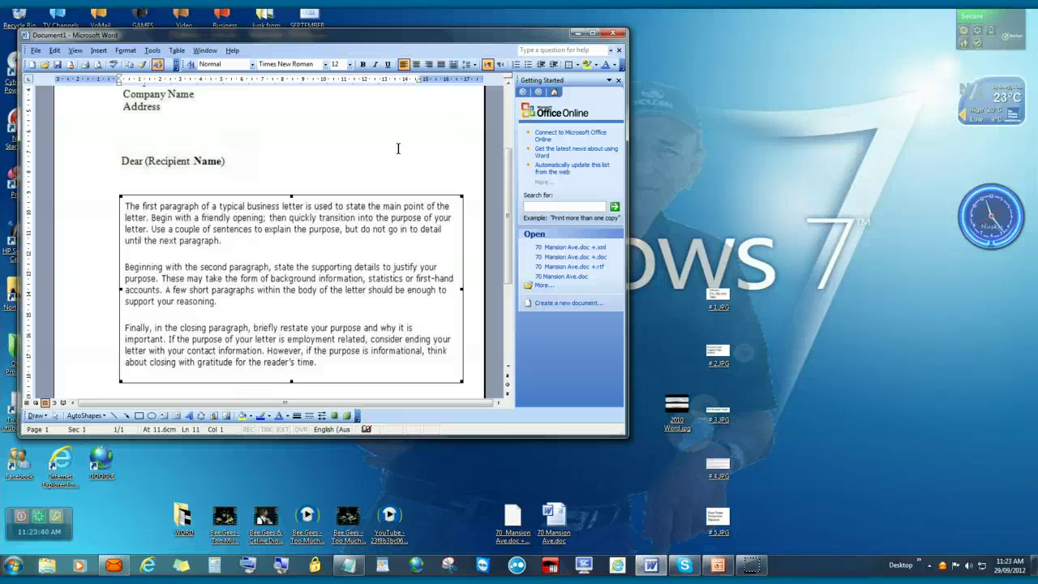
left_click(81, 233)
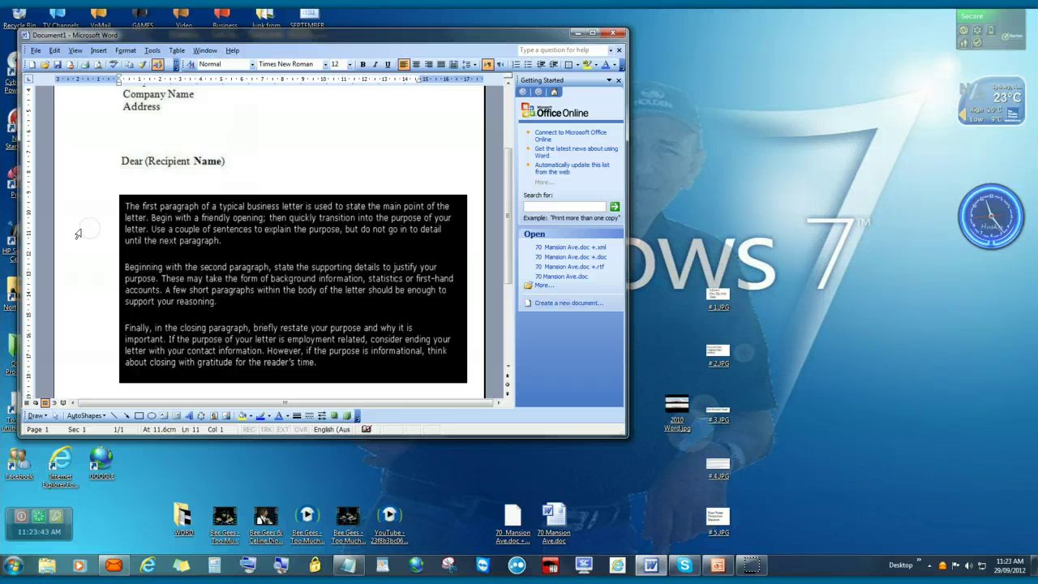
left_click(294, 152)
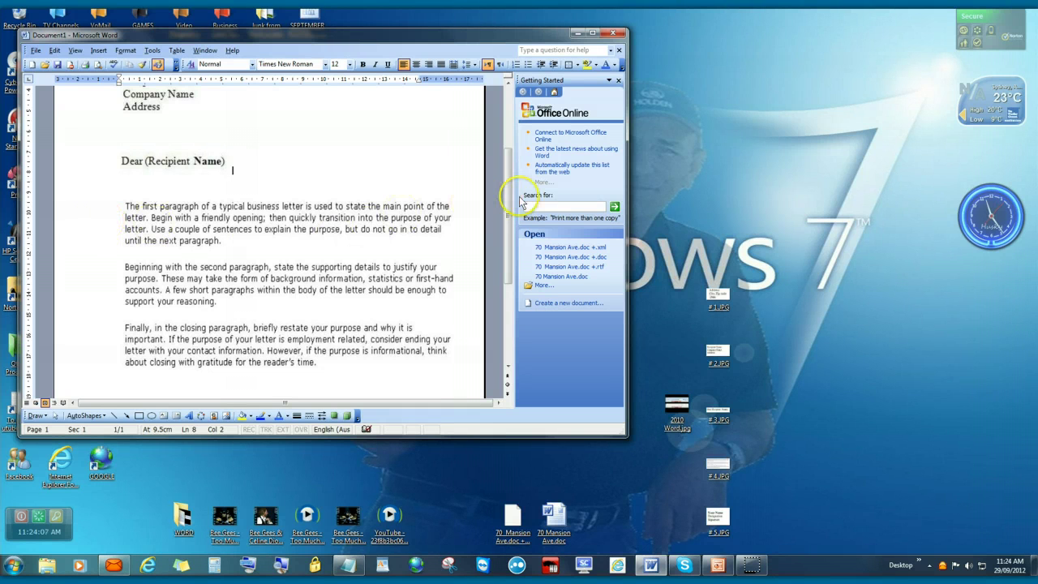
Add blank lines below the body paragraphs image, copy the desktop image # 5.JPG and paste it on line 15
left_click_drag(506, 207, 493, 249)
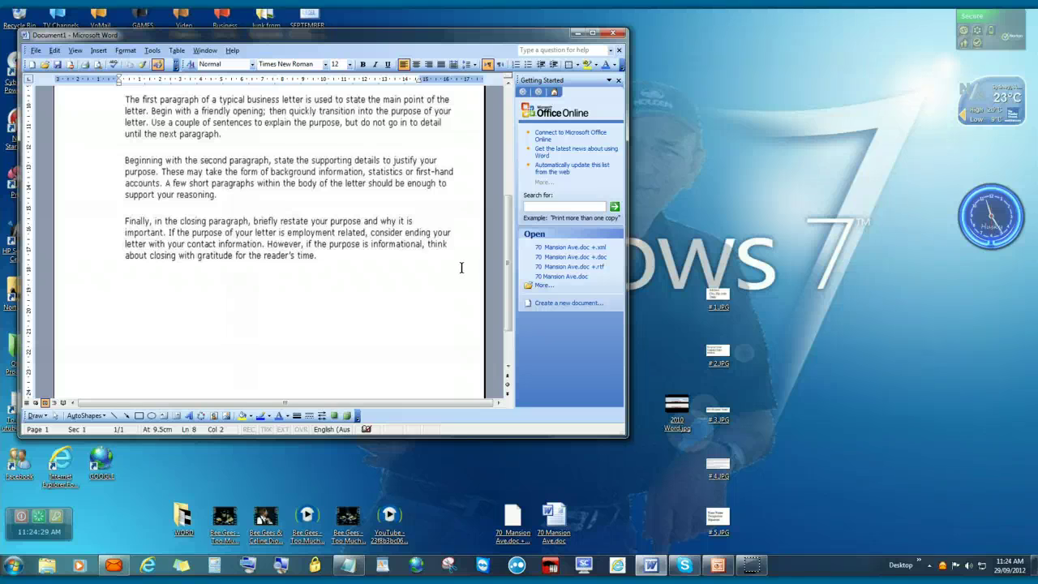
left_click(331, 258)
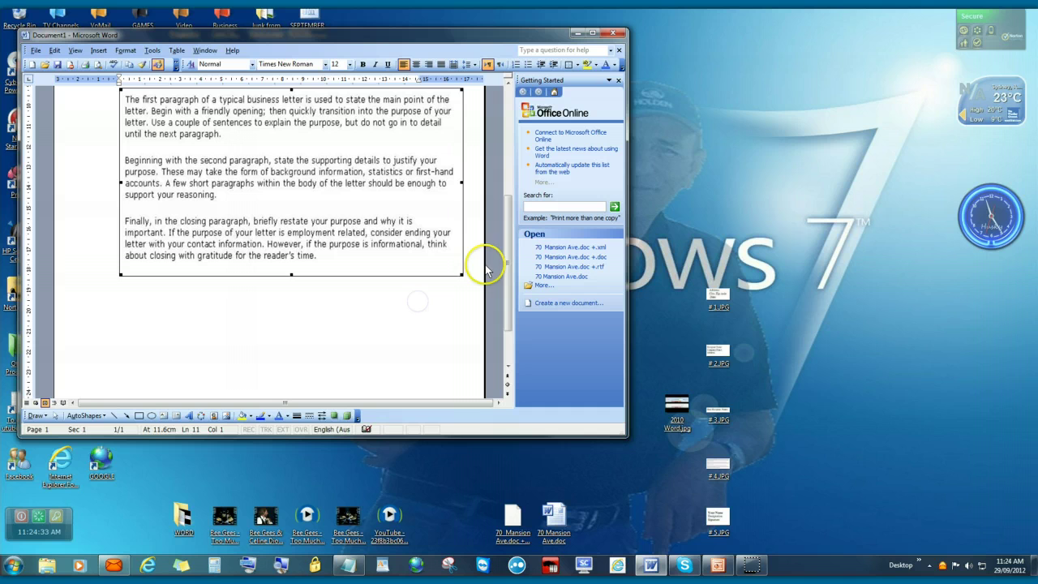
left_click(472, 235)
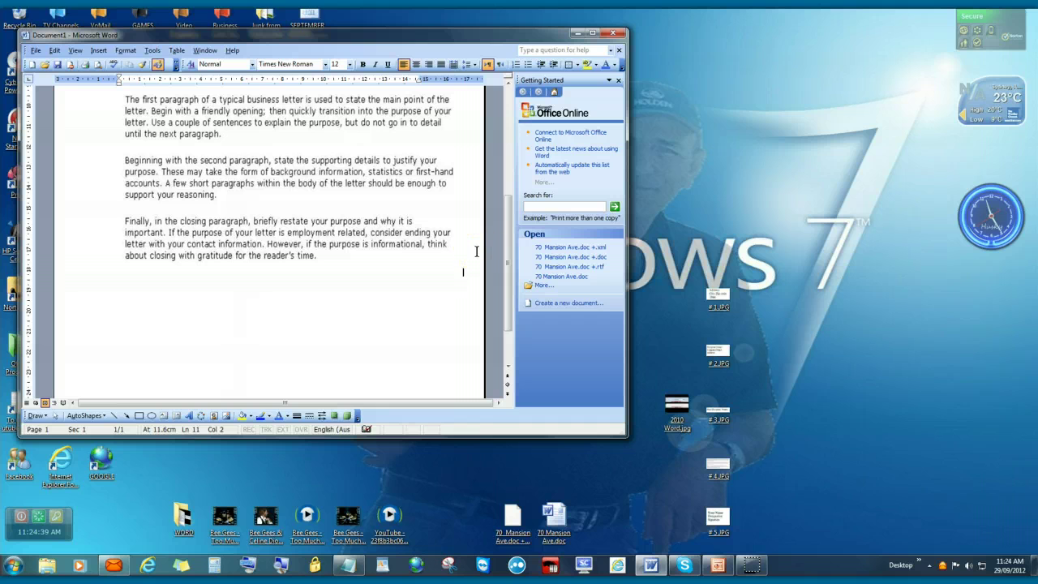
key("Return")
key("Return")
right_click(711, 511)
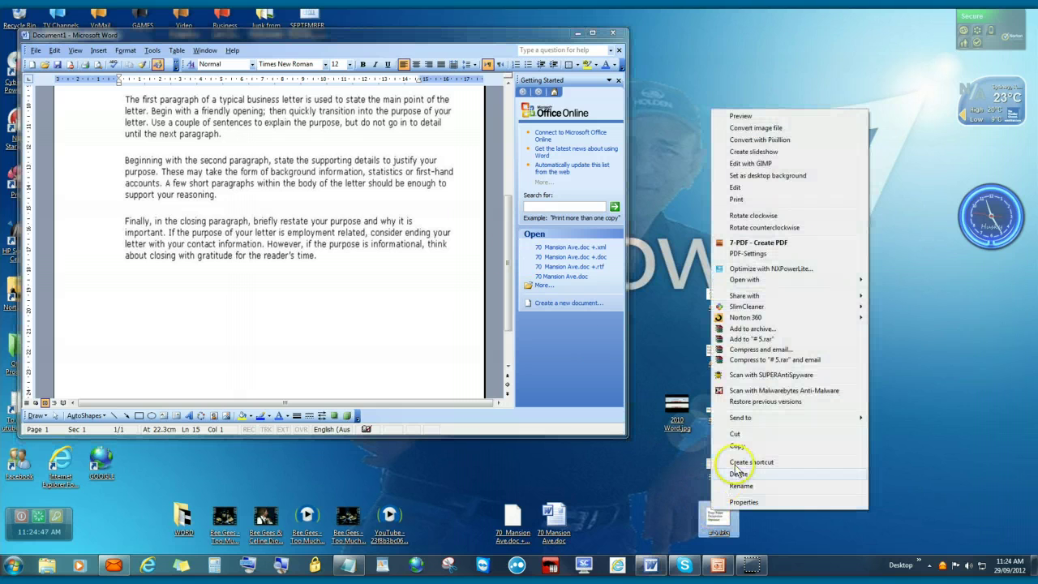
left_click(568, 424)
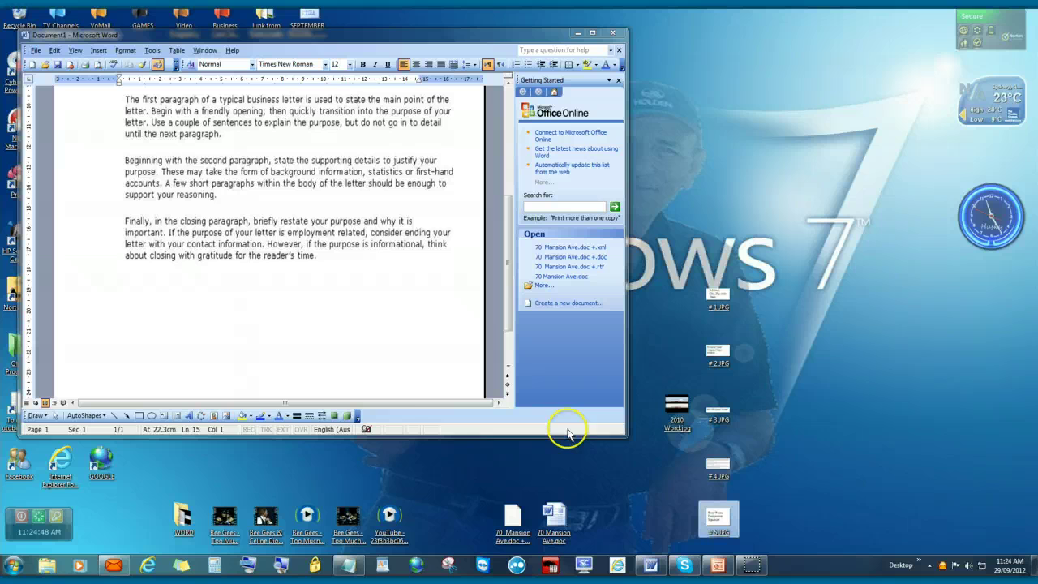
left_click(135, 310)
right_click(118, 315)
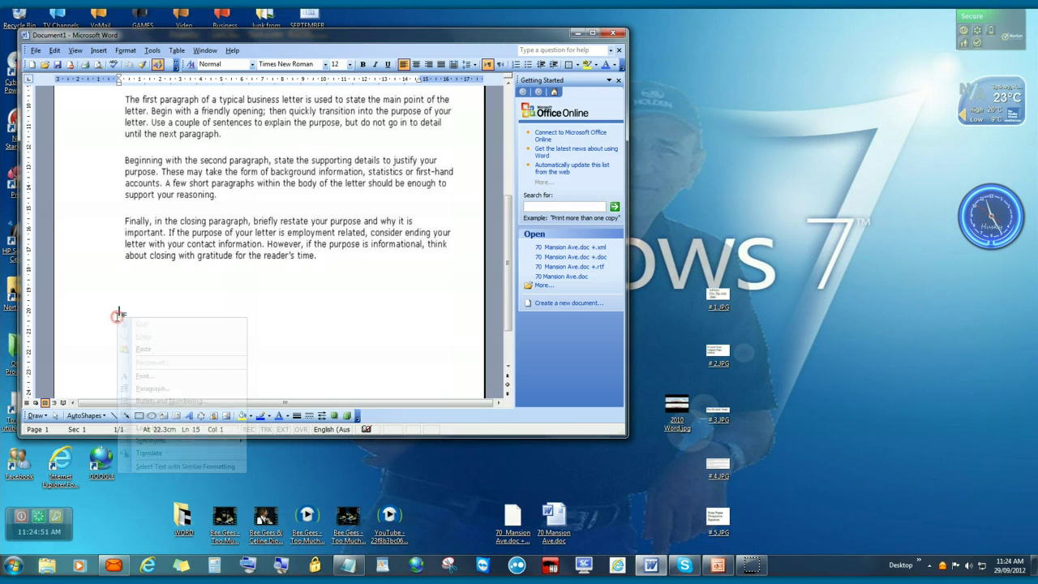
left_click(141, 349)
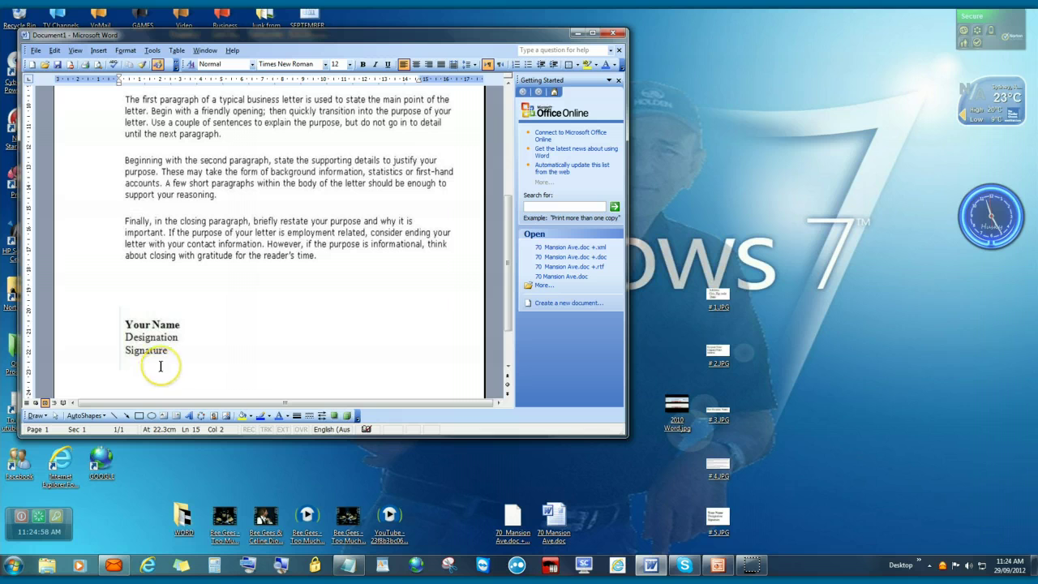
Maximize the document window and show the letter from the top of the page
left_click(593, 34)
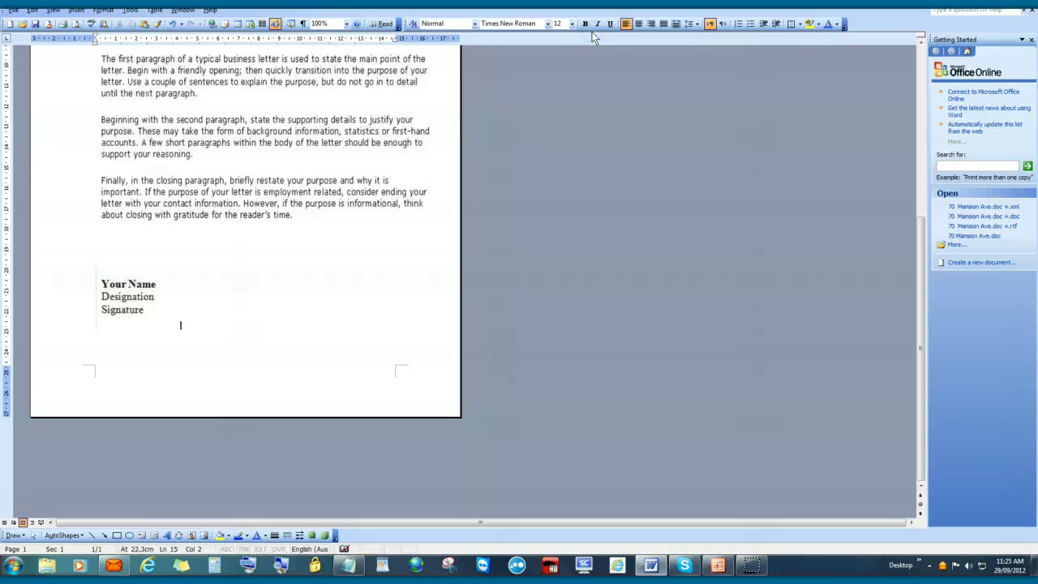
scroll(629, 190, "up", 5)
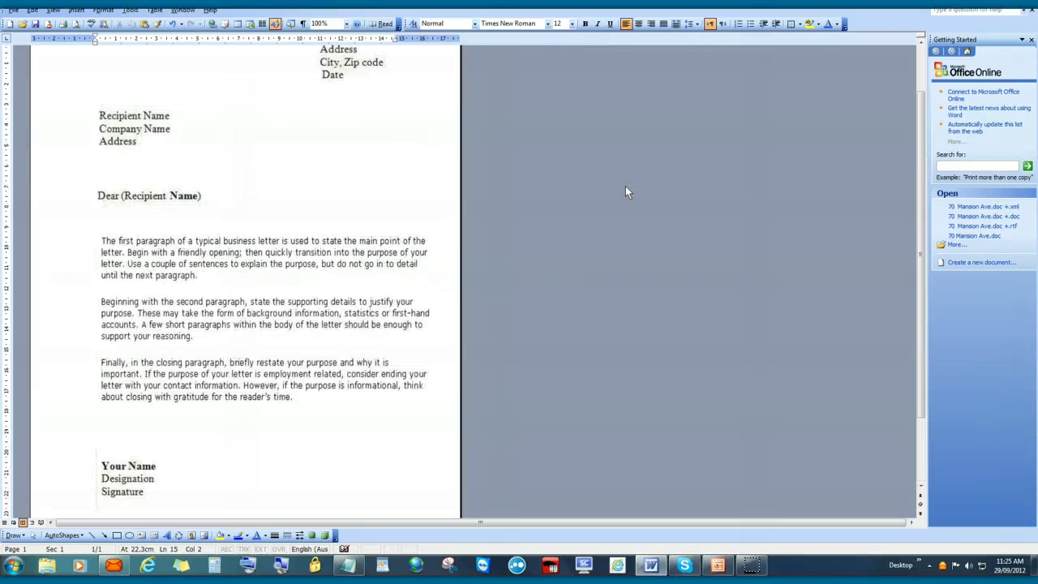
scroll(626, 187, "up", 1)
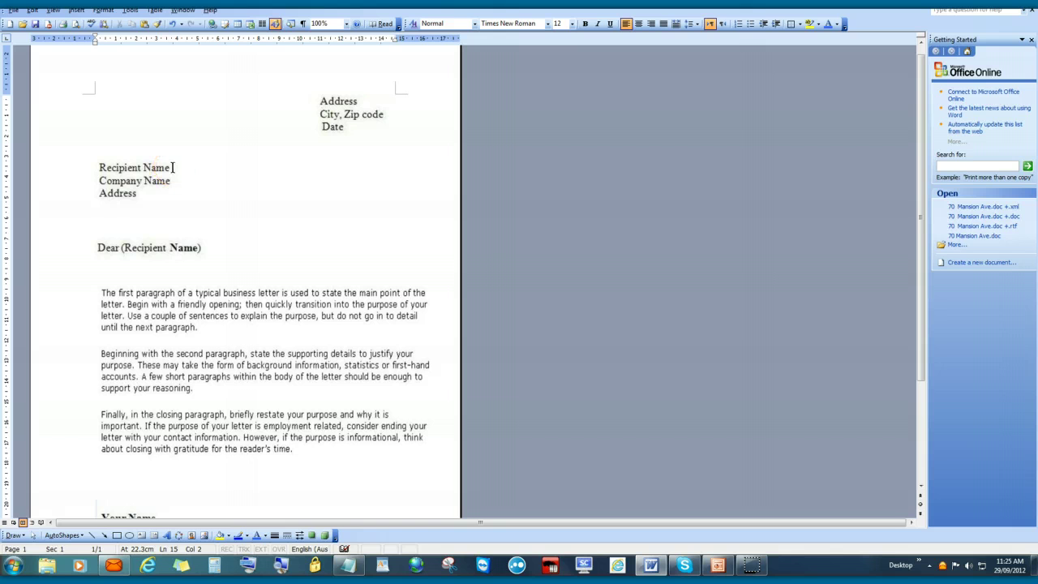
left_click(172, 167)
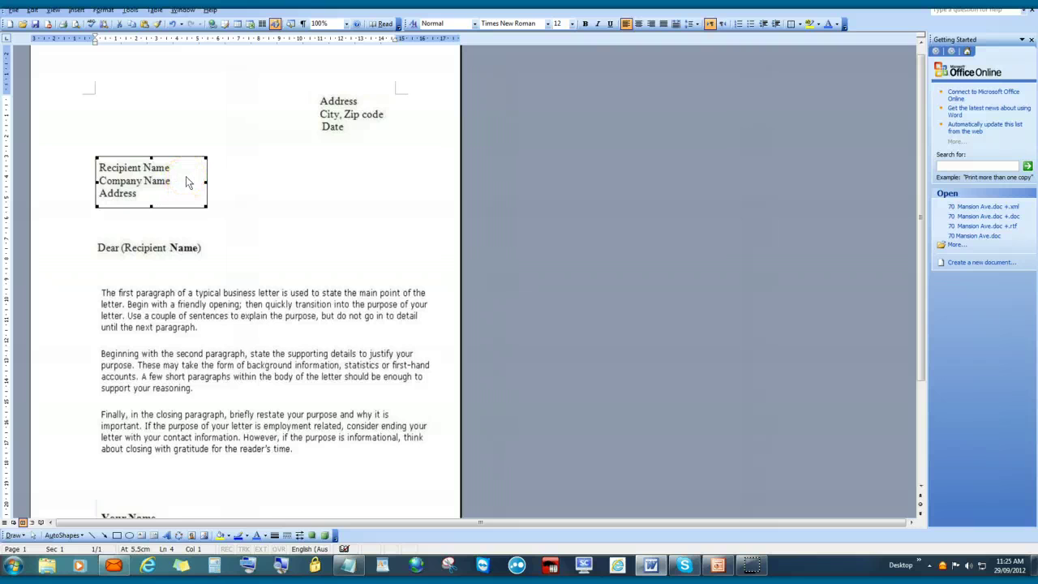
mouse_move(185, 182)
left_mouse_down()
mouse_move(102, 180)
mouse_move(96, 191)
mouse_move(116, 151)
mouse_move(248, 108)
mouse_move(397, 97)
left_mouse_up()
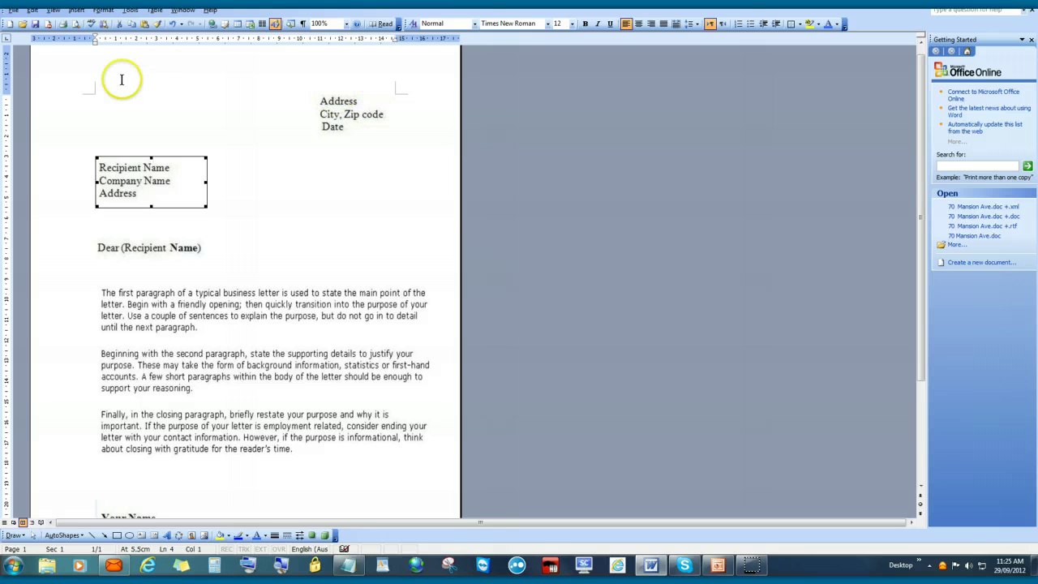
left_click(242, 90)
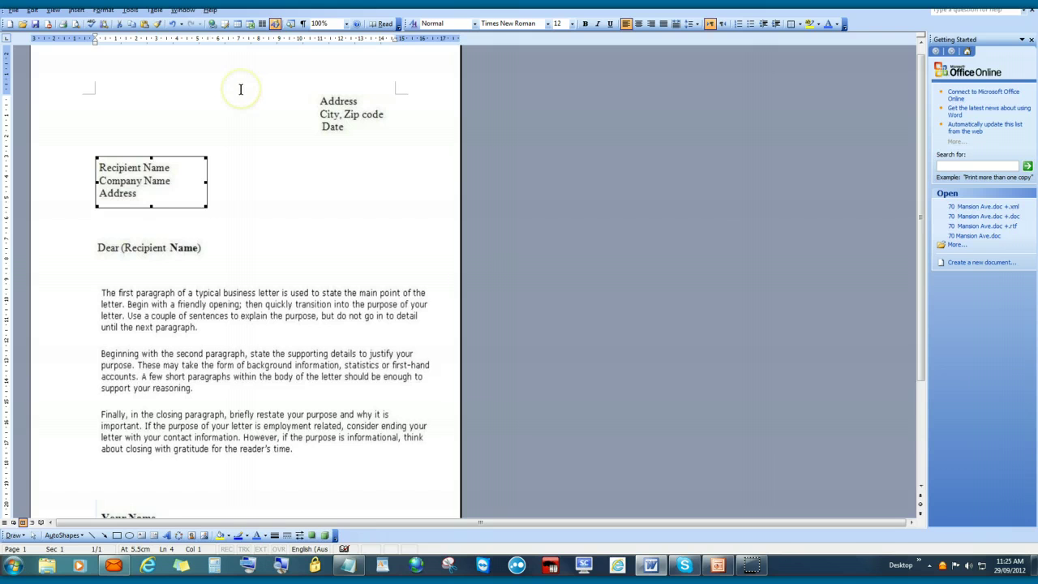
left_click(226, 87)
Save the letter to the Desktop as a Word document, adding "Letter to" and the recipient's full name after Doc1.doc in the file name
left_click(13, 10)
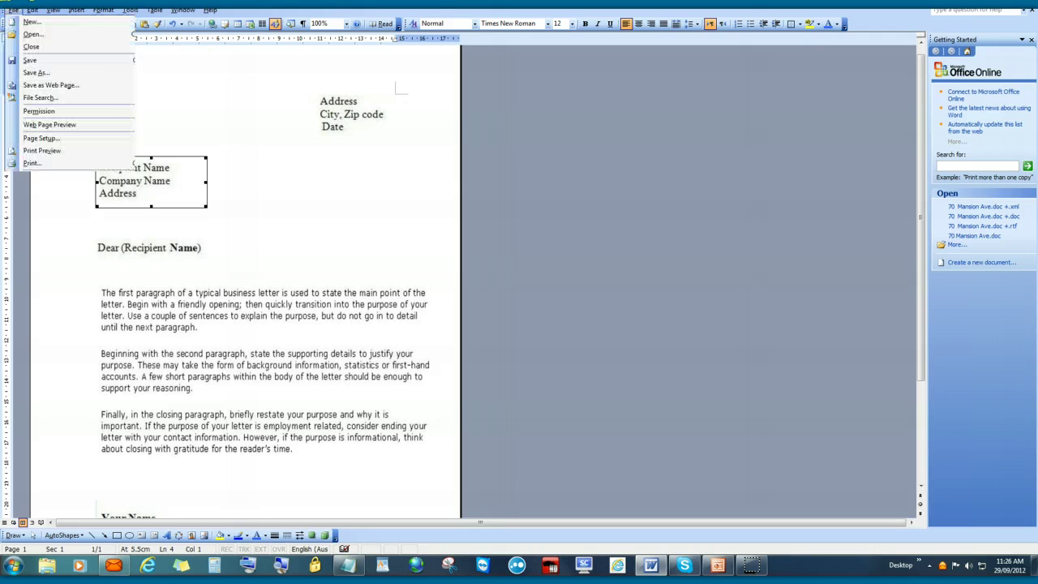
left_click(36, 72)
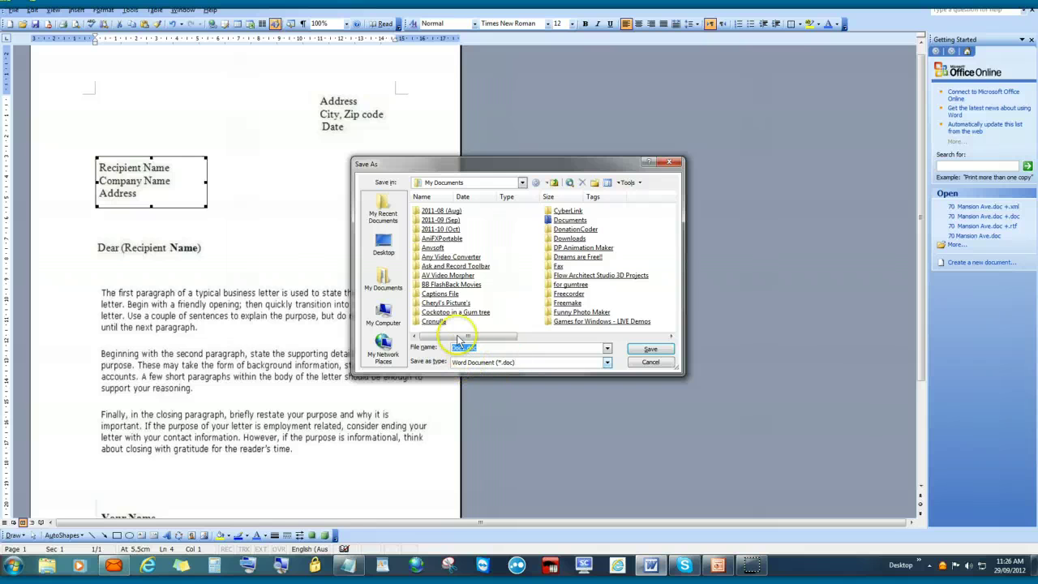
left_click(386, 245)
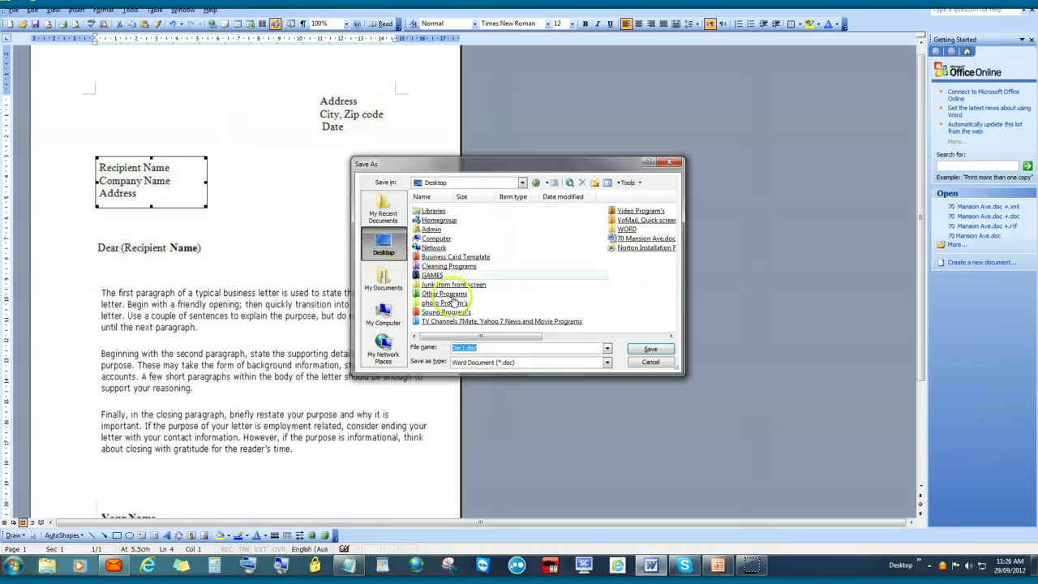
left_click(502, 349)
left_click(502, 349)
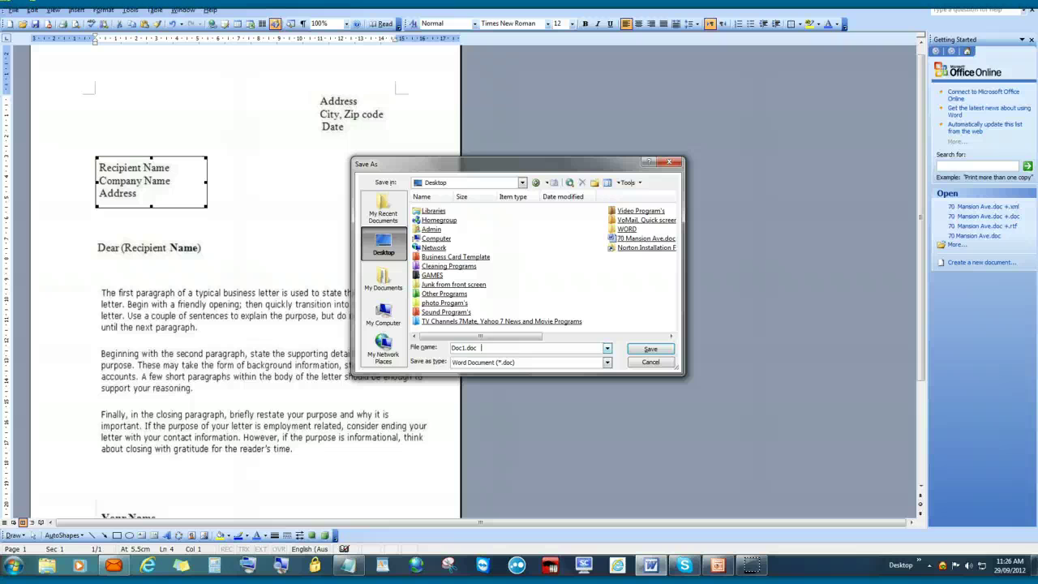
type("Letter to Joe Blogs")
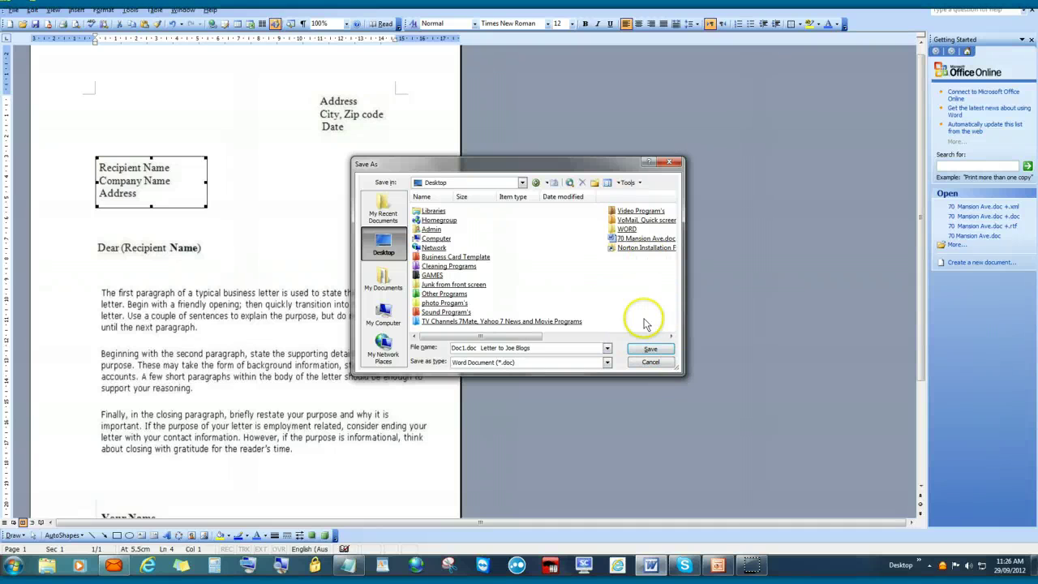
left_click(649, 348)
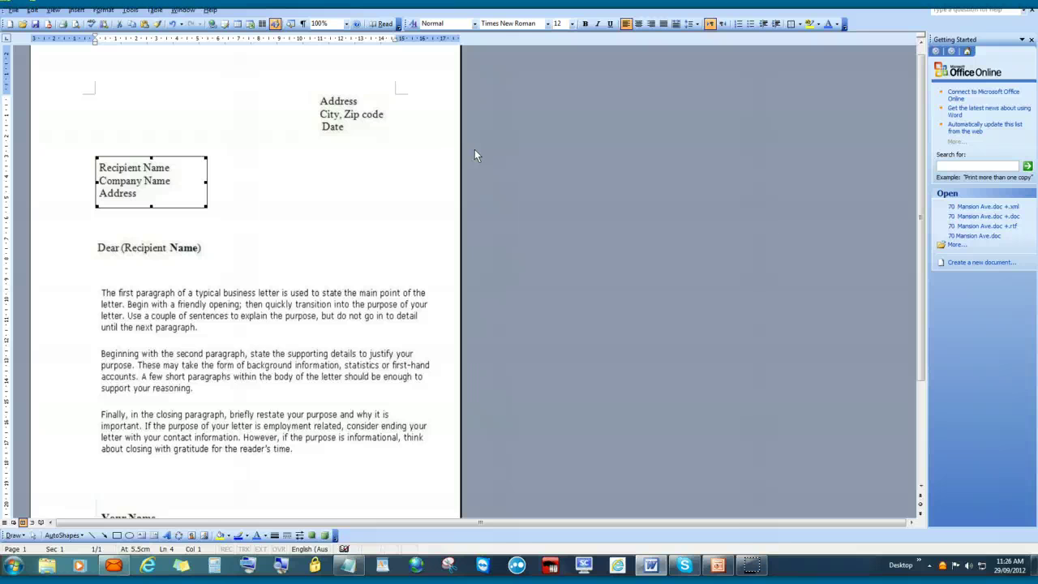
left_click(481, 154)
left_click(210, 246)
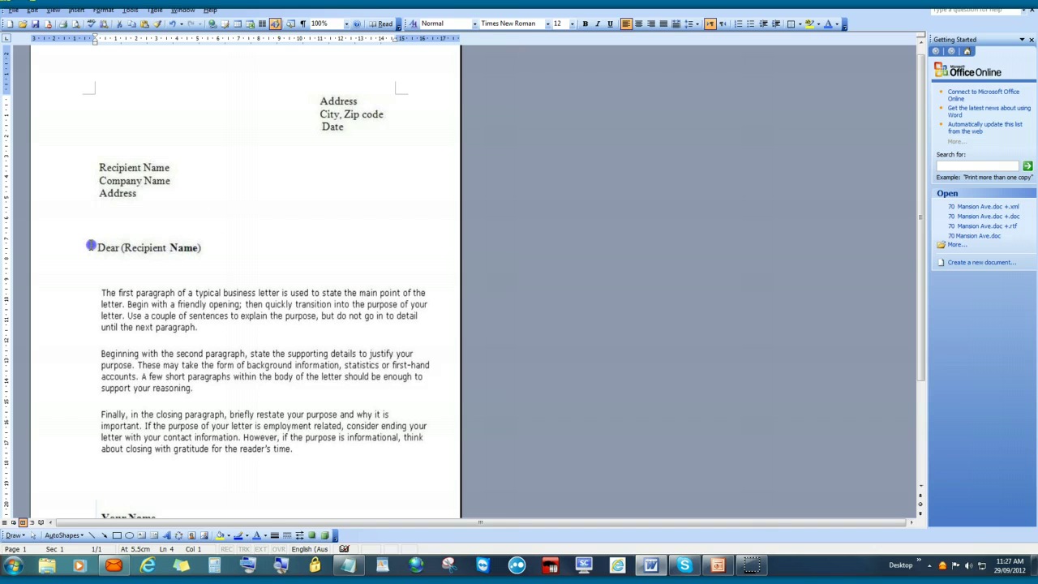
left_click(81, 245)
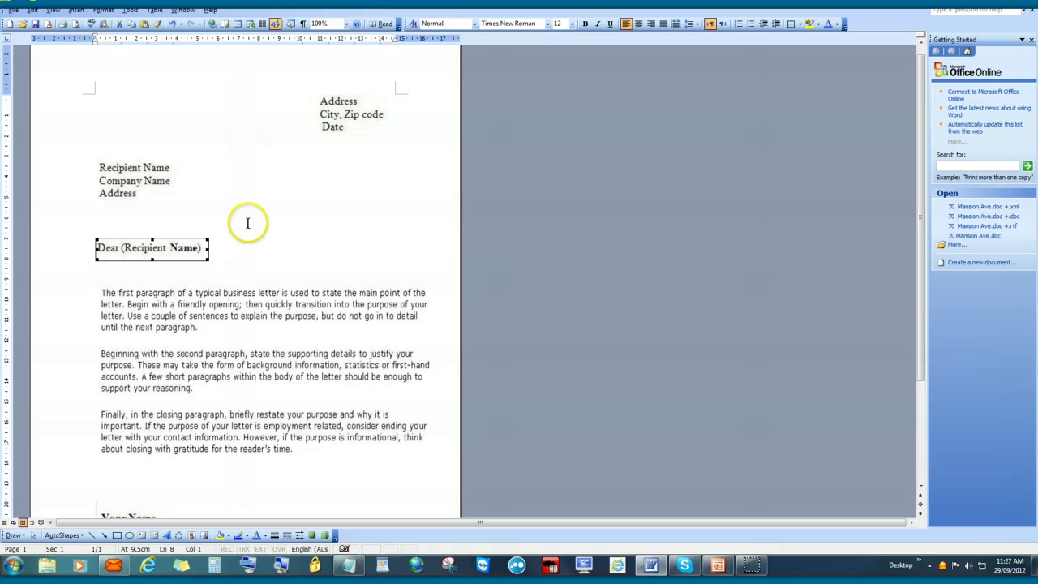
left_click(235, 234)
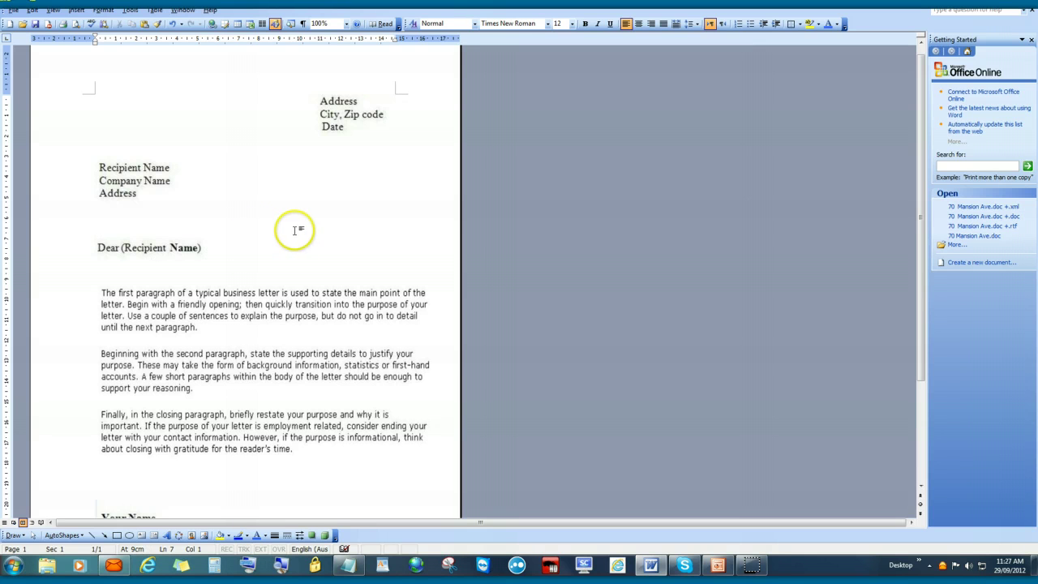